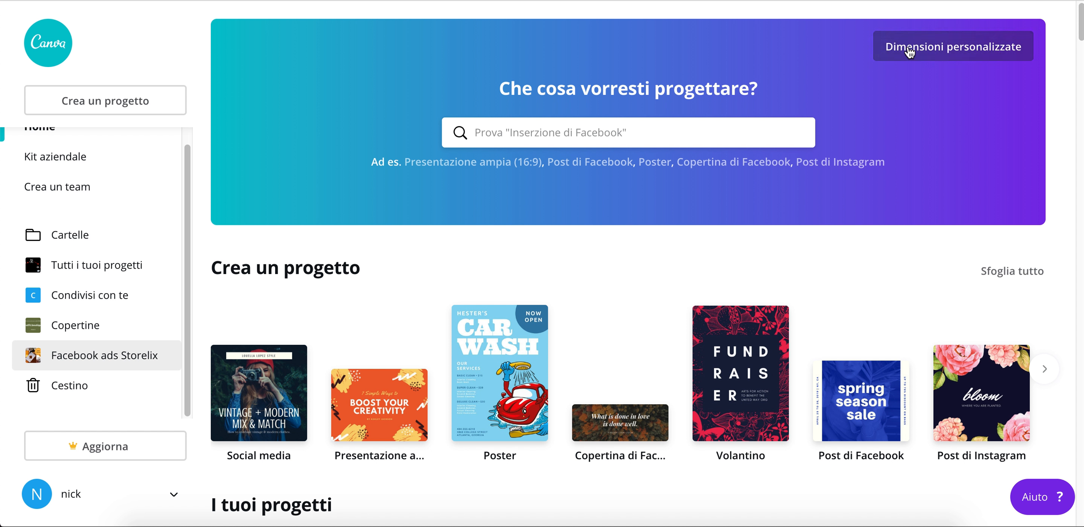
- Examine the custom-dimensions option and browse the design types offered for a new project
click(954, 51)
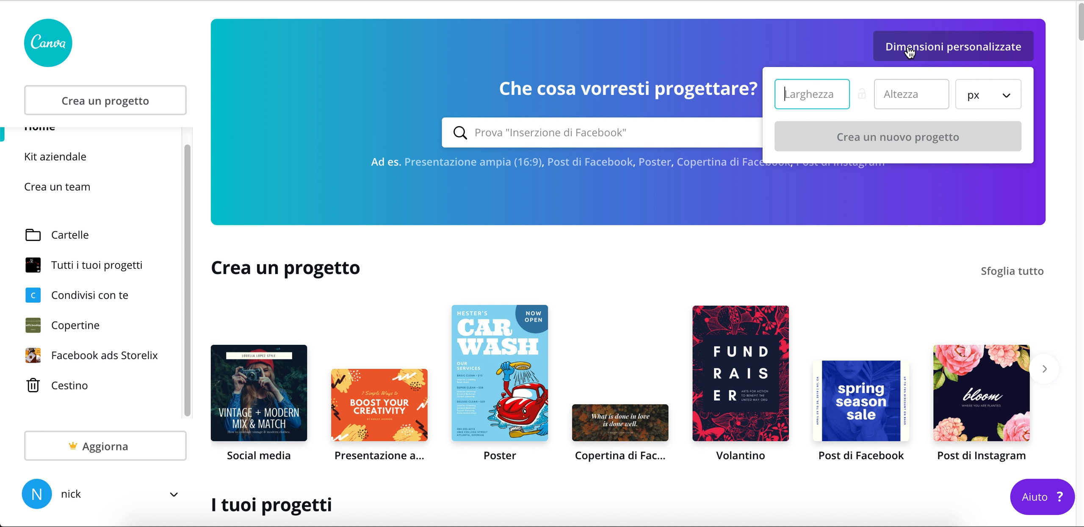
click(833, 51)
scroll(787, 247, down, 2)
scroll(786, 248, up, 2)
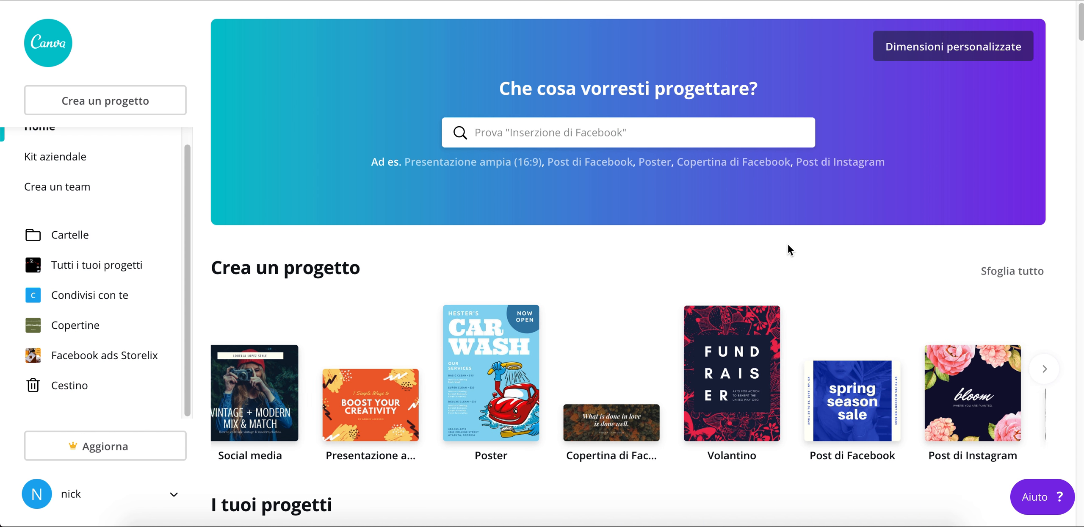
scroll(664, 390, right, 10)
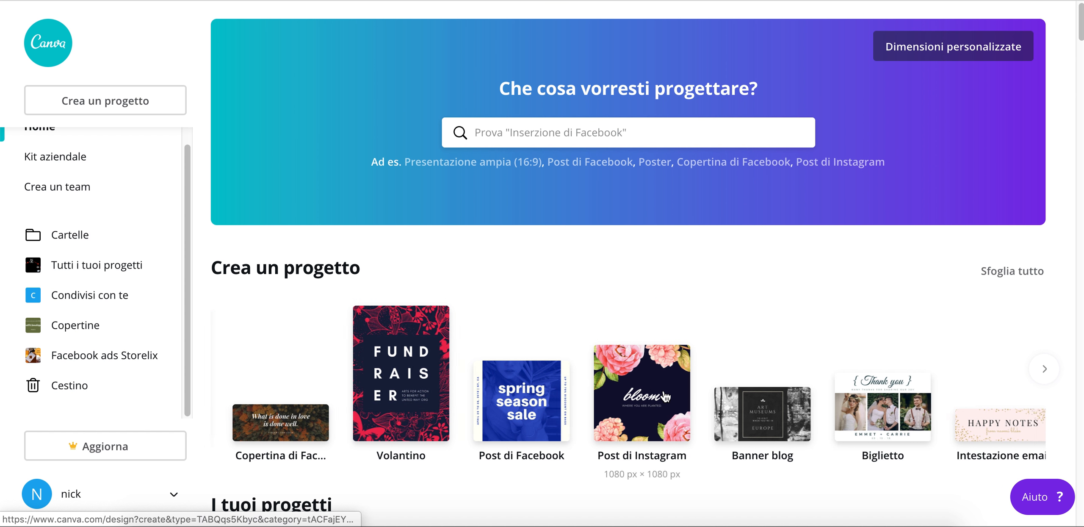
scroll(665, 395, right, 14)
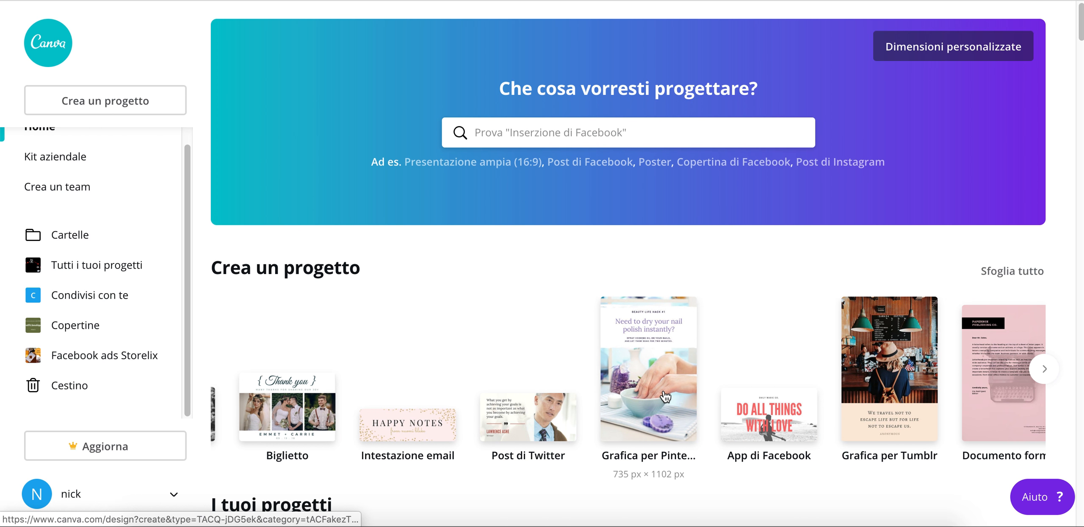
scroll(664, 390, right, 13)
scroll(664, 394, left, 20)
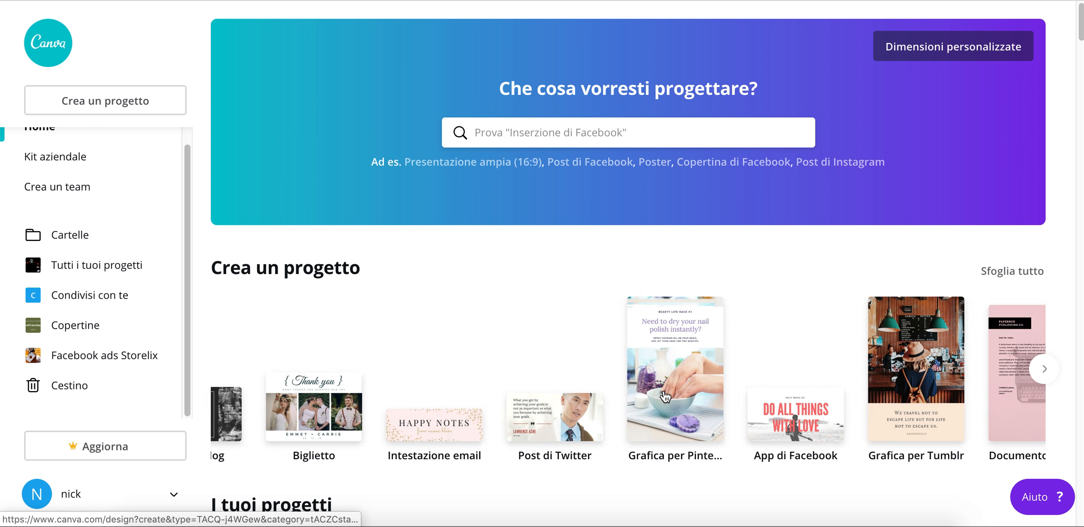
scroll(664, 396, left, 11)
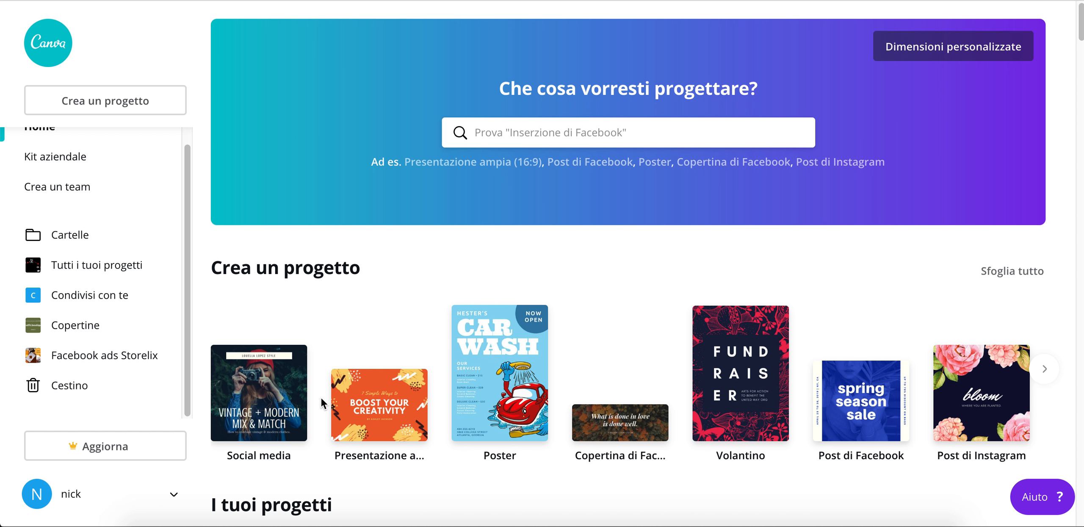
- Create a Social media design and apply the tan "JUST SOLD!" real-estate template with the house photo
click(269, 397)
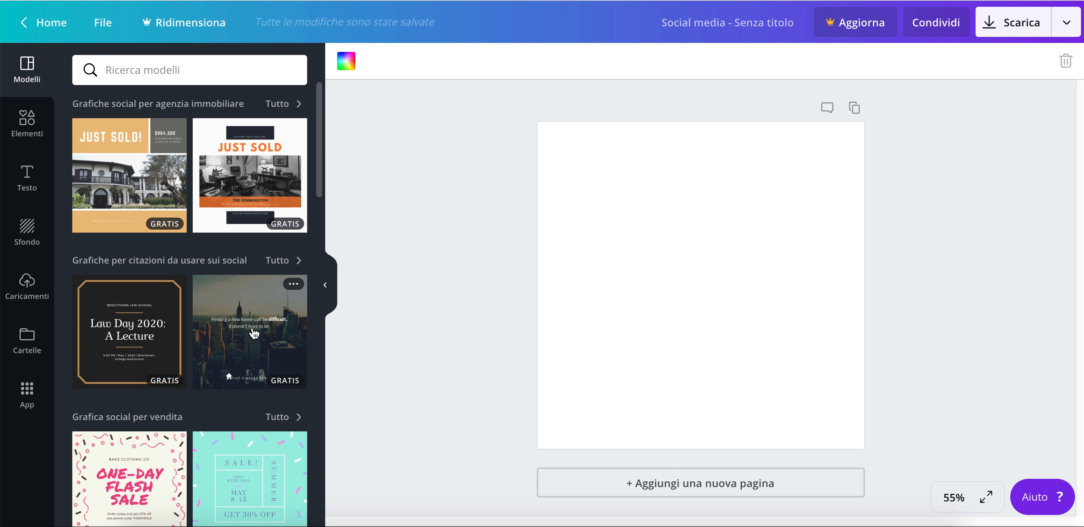
scroll(253, 332, down, 5)
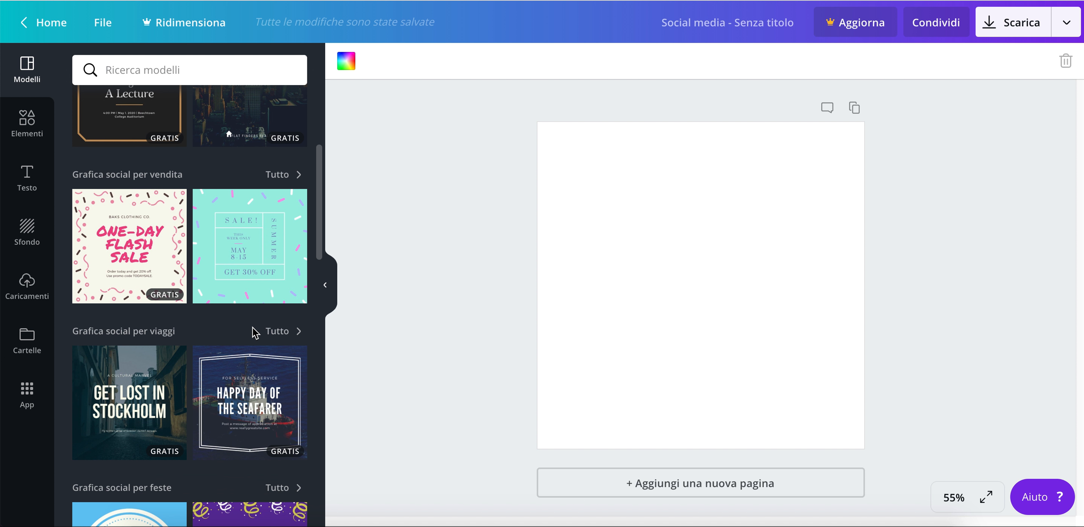
scroll(254, 332, up, 5)
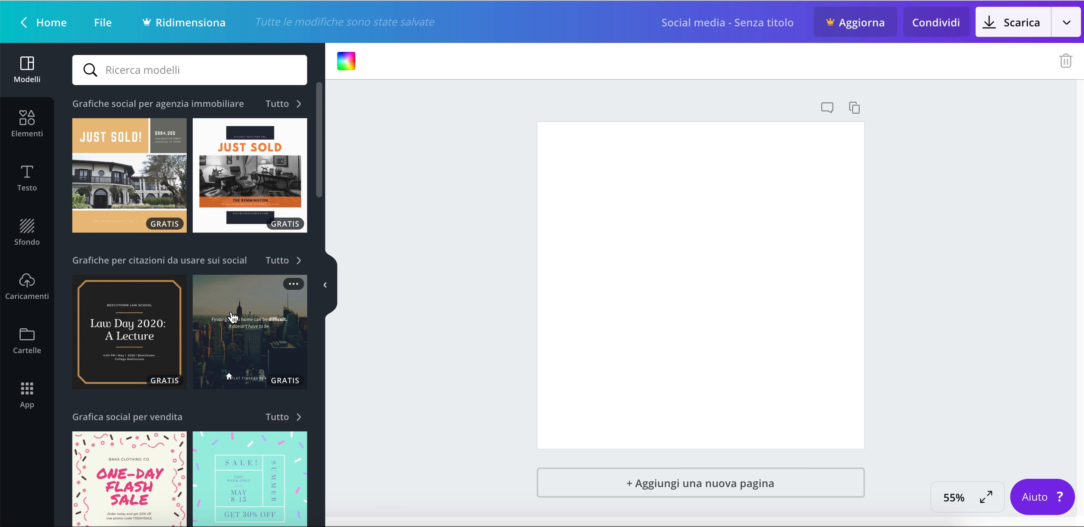
click(127, 193)
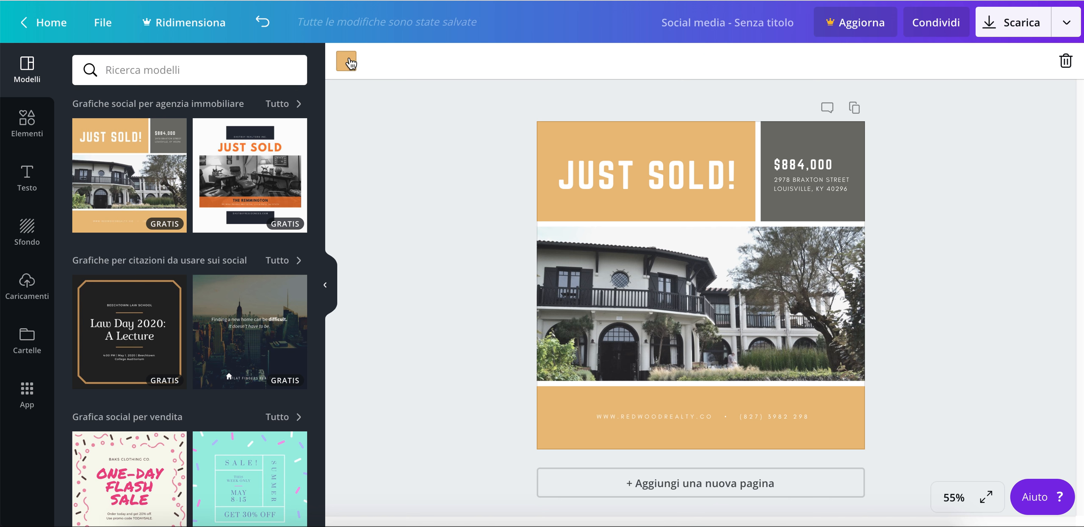
- Try dark grey as the template's background colour, and return it to the document's tan
click(346, 61)
click(400, 166)
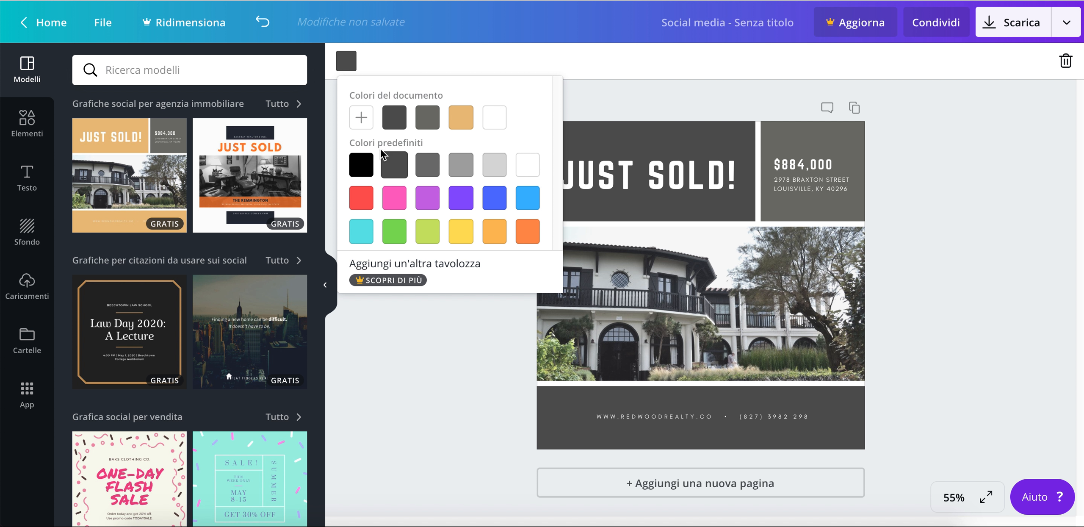
click(461, 117)
- Replace the heading text with "SOLD NOW" and slightly resize the house photo to about 878 by 389
triple_click(647, 180)
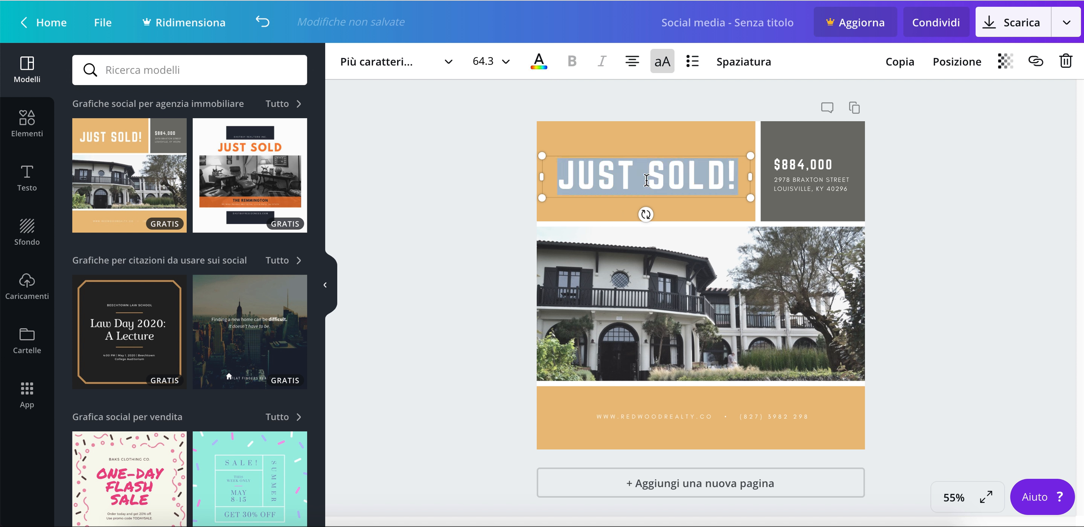
text(SOLD NOW)
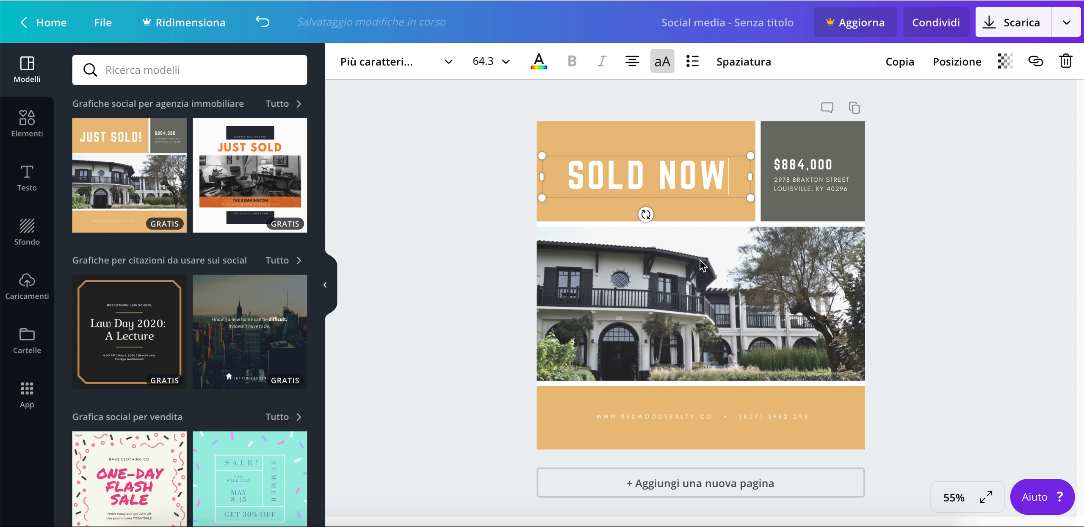
click(707, 293)
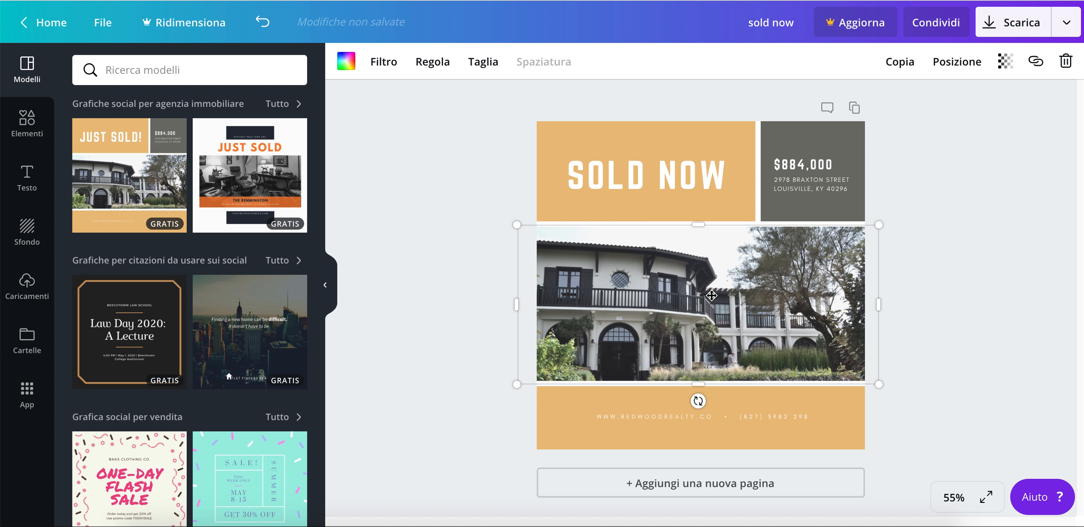
mouse_move(517, 224)
mouse_down()
mouse_move(597, 269)
mouse_move(518, 223)
mouse_up()
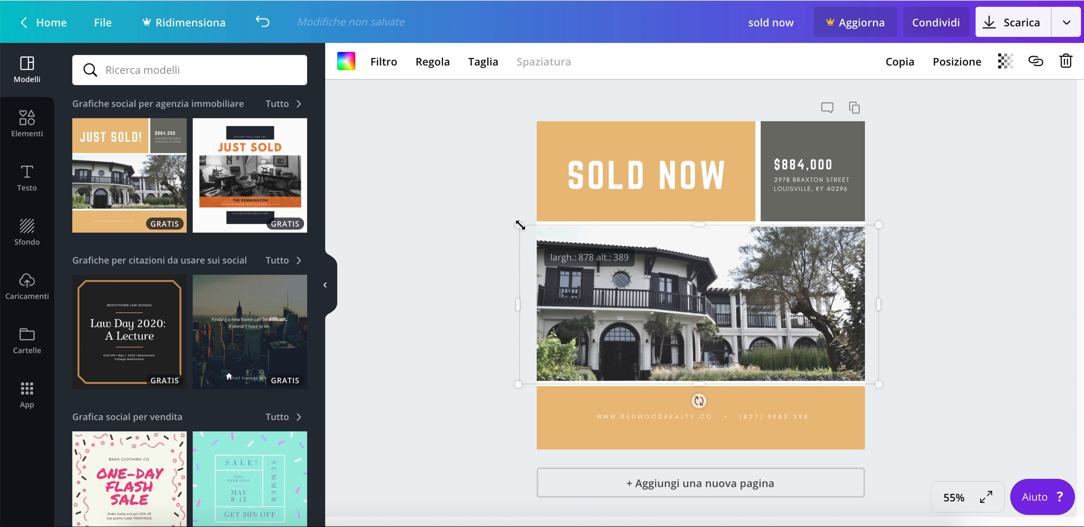
click(797, 168)
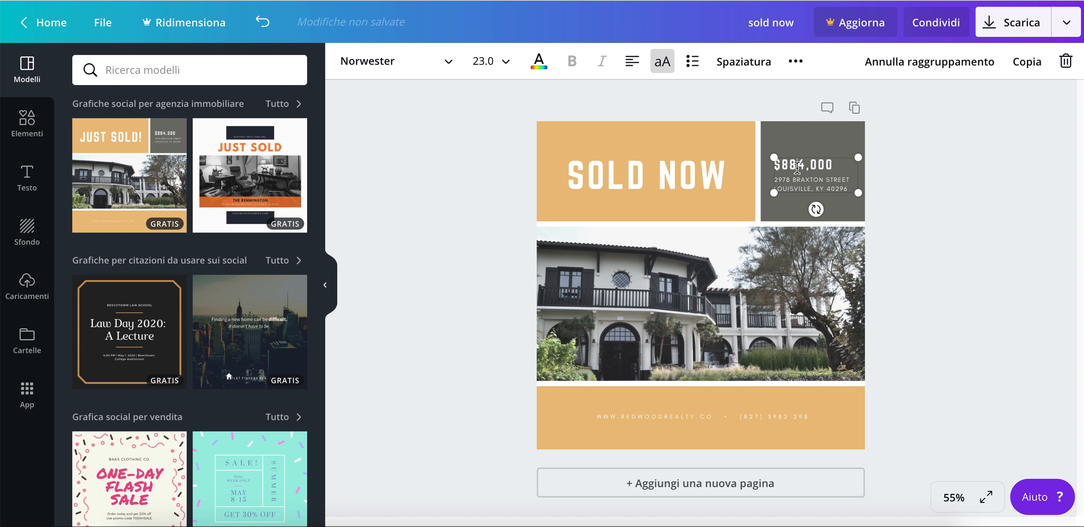
click(973, 157)
click(691, 169)
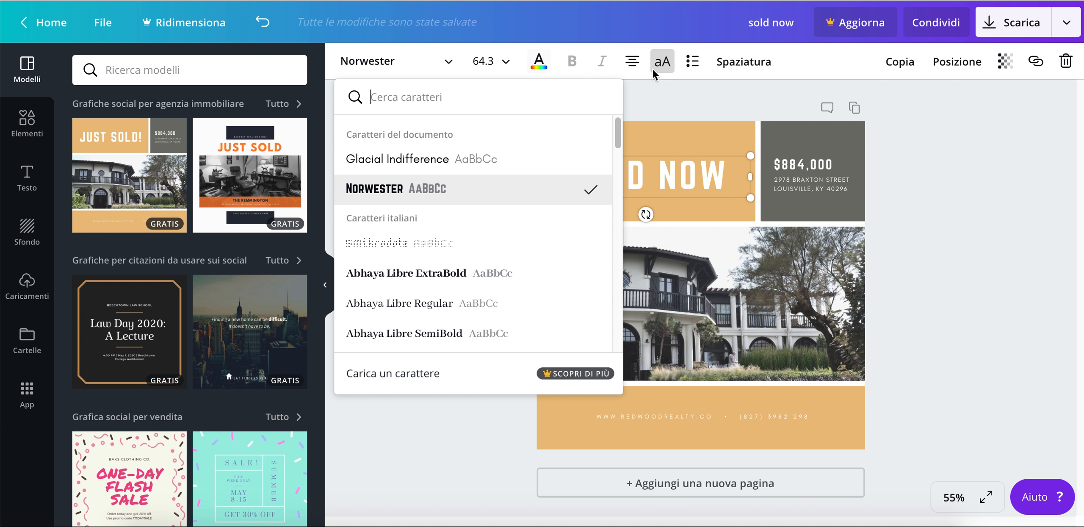
click(763, 97)
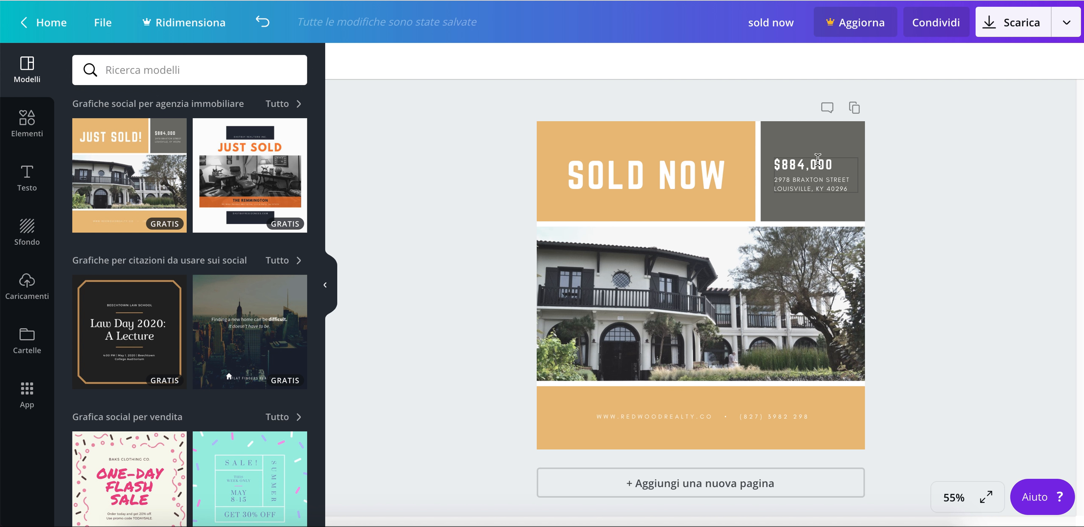
- Shift the "SOLD NOW" heading slightly up and to the right within its tan block
click(736, 171)
drag(731, 172, 708, 169)
mouse_move(819, 144)
mouse_down()
mouse_move(803, 258)
mouse_move(751, 233)
mouse_move(839, 97)
mouse_move(829, 155)
mouse_move(812, 142)
mouse_up()
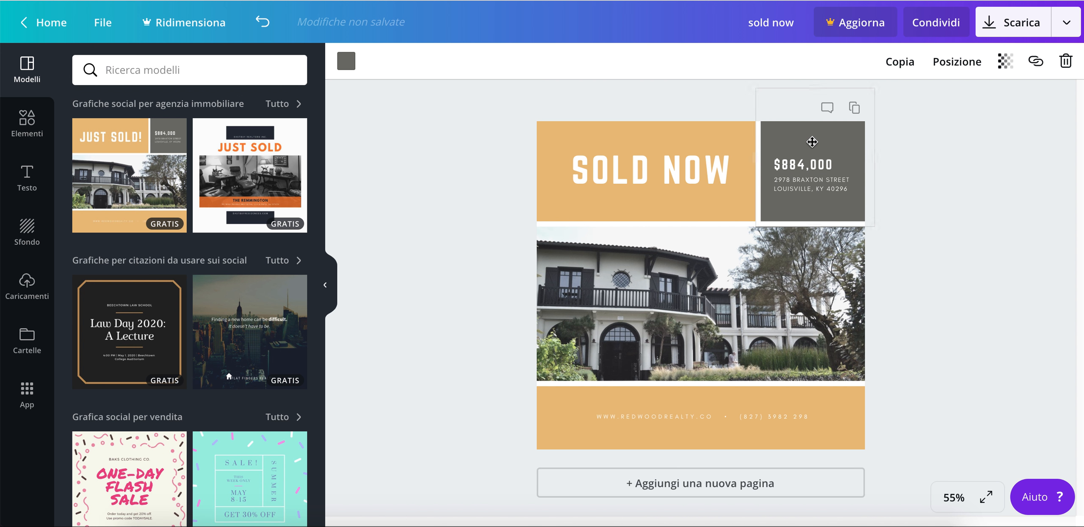
click(909, 166)
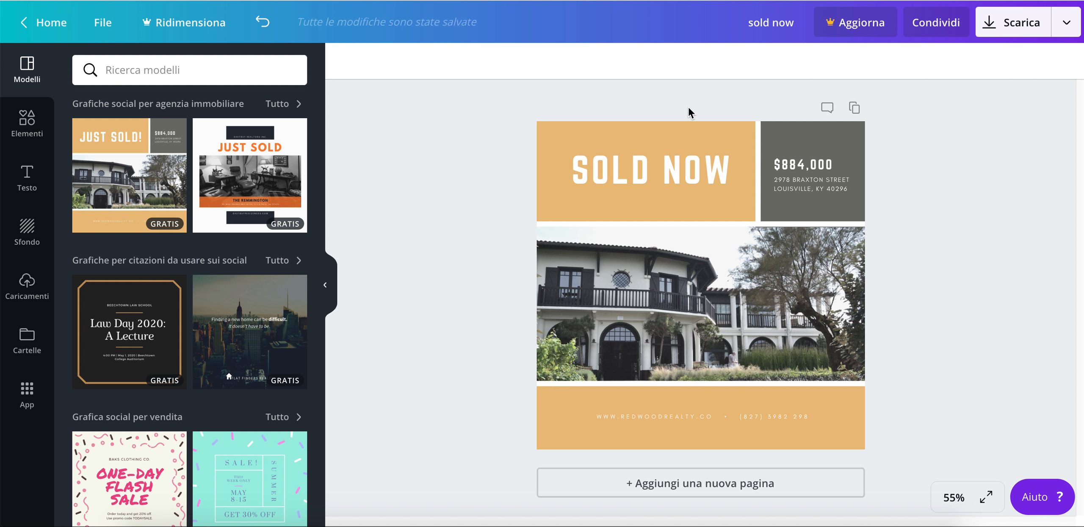
- Add a second page to the design and set its background colour to white
click(720, 483)
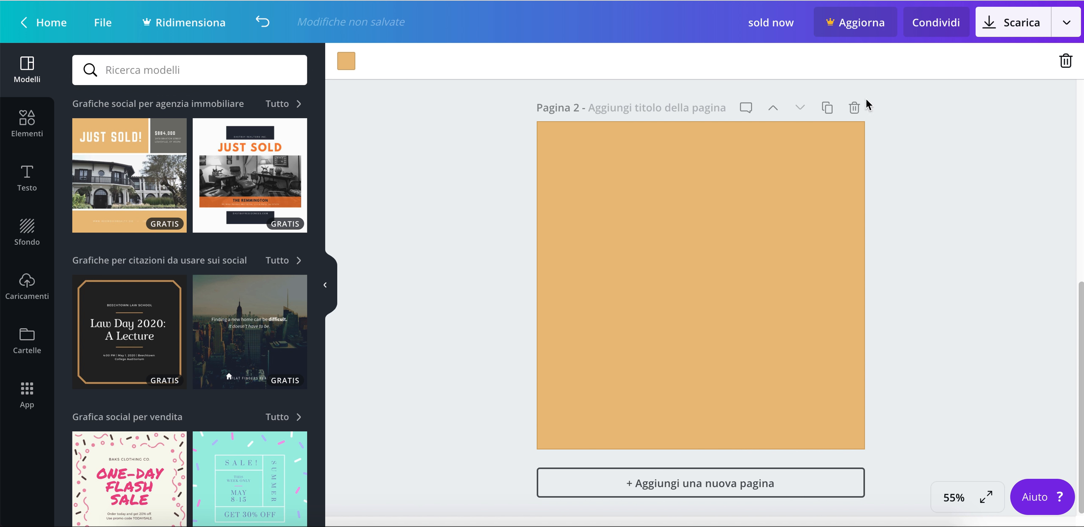
click(347, 62)
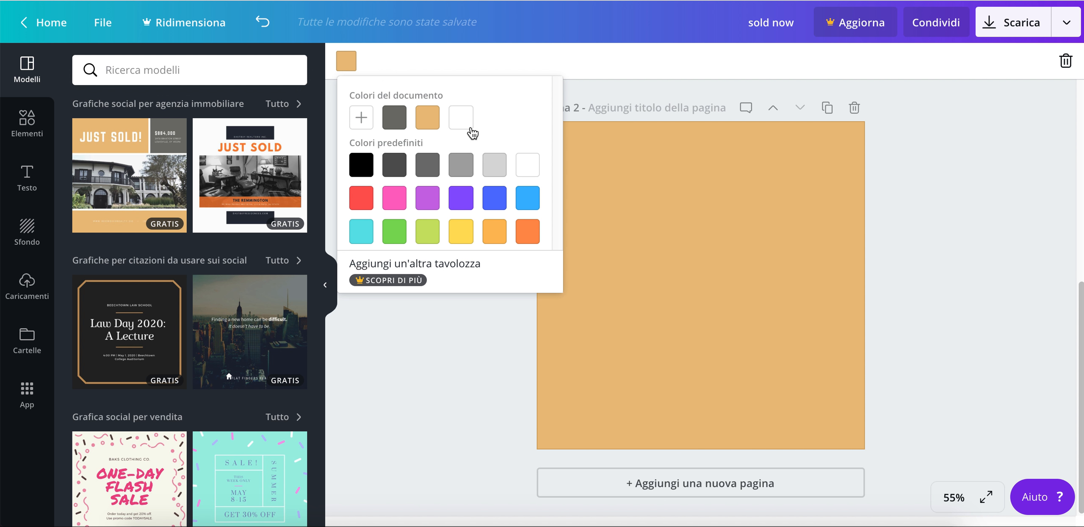
click(461, 118)
click(170, 29)
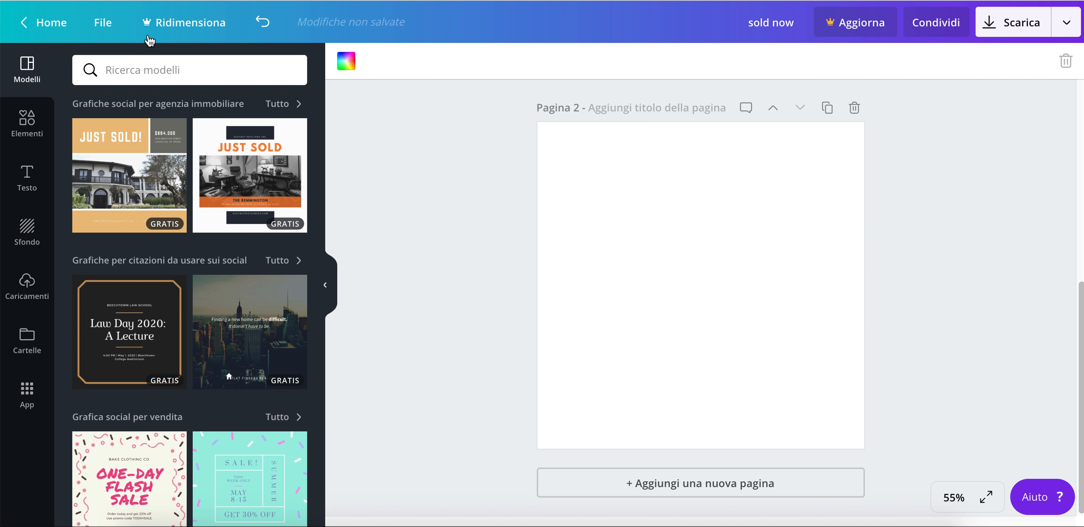
- Insert the recently used envelope icon on the second page, shrink it and place it in the page's upper-left corner
click(27, 120)
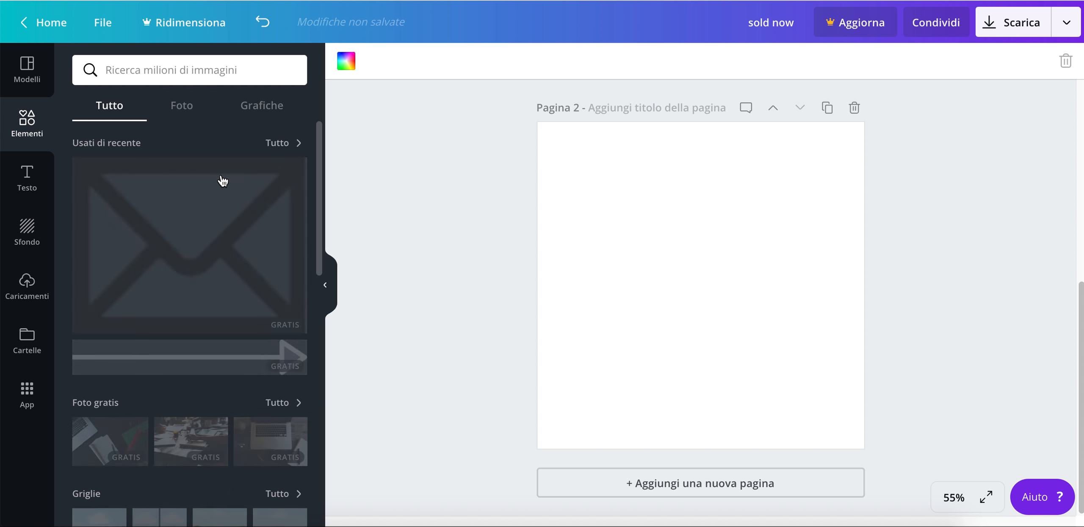
click(191, 252)
drag(836, 385, 644, 235)
drag(603, 210, 602, 177)
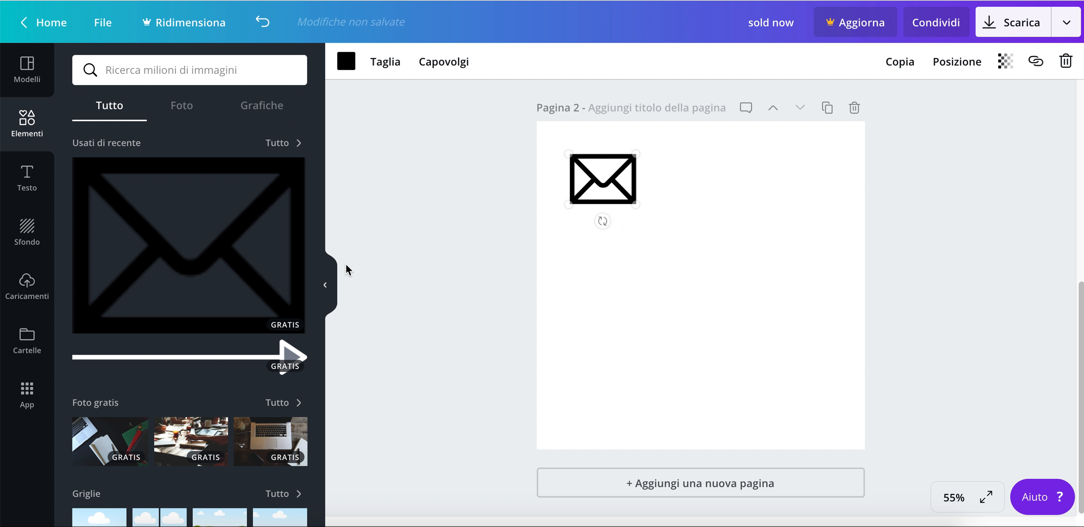
- Insert a bar chart on the second page and shrink it into the page's lower-right area
scroll(155, 380, down, 5)
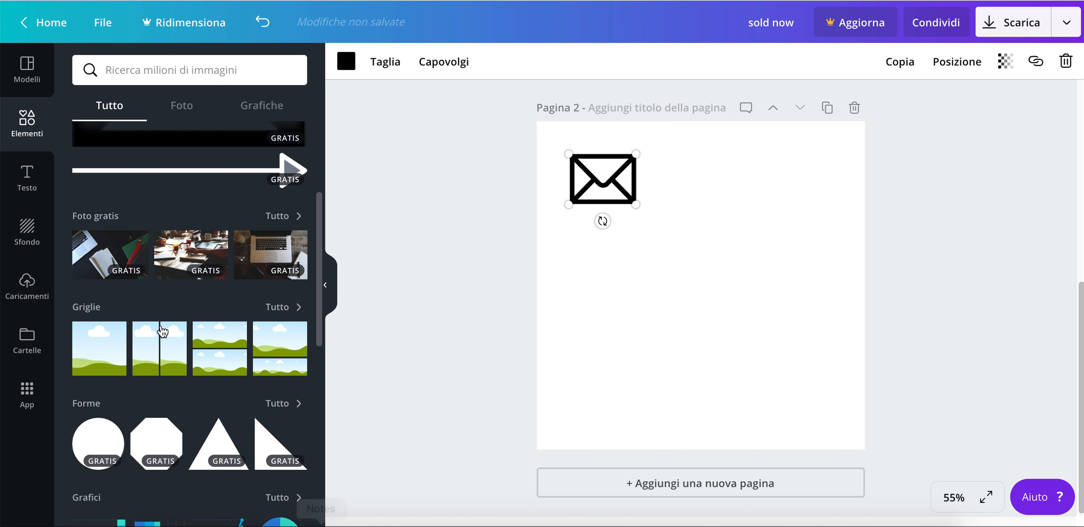
scroll(162, 331, down, 3)
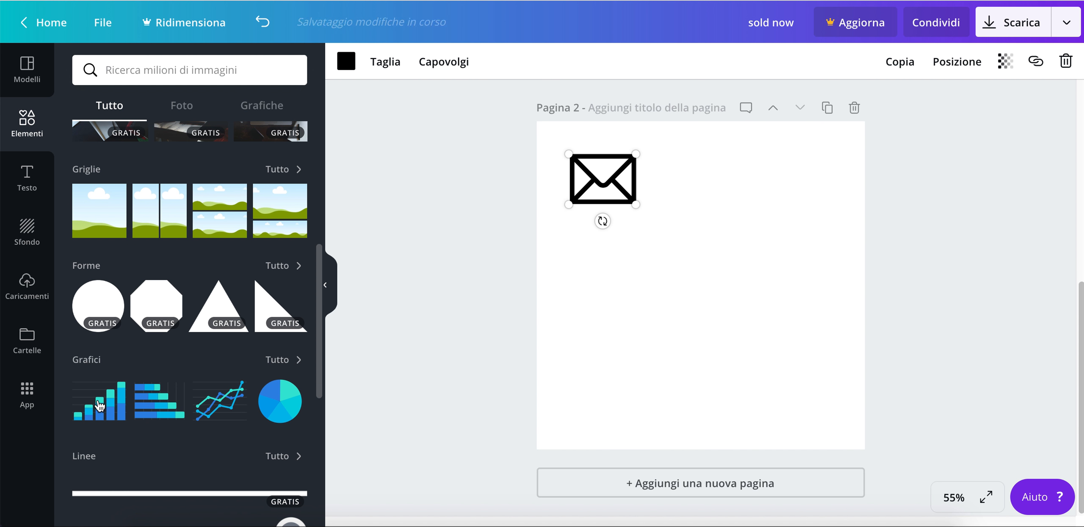
click(100, 405)
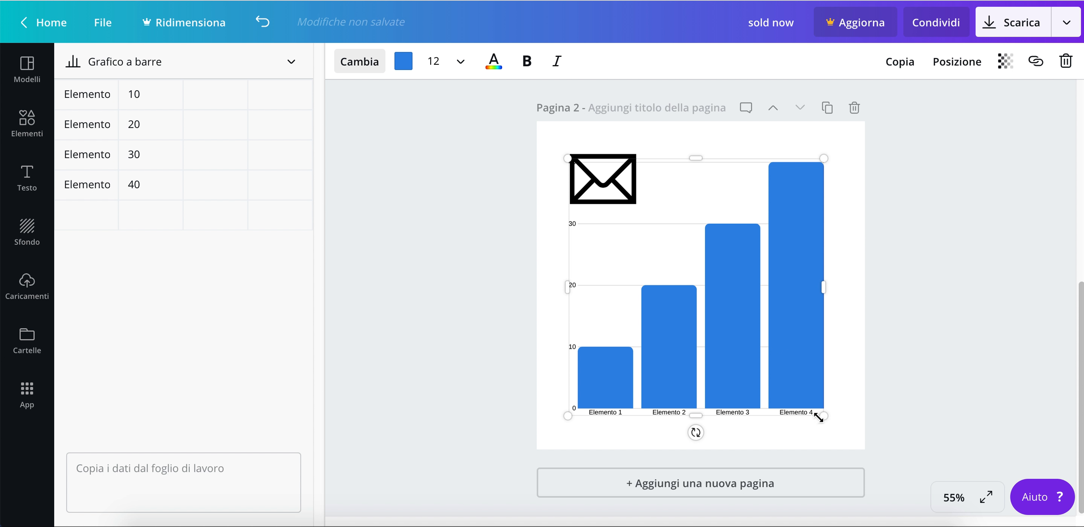
drag(818, 417, 813, 385)
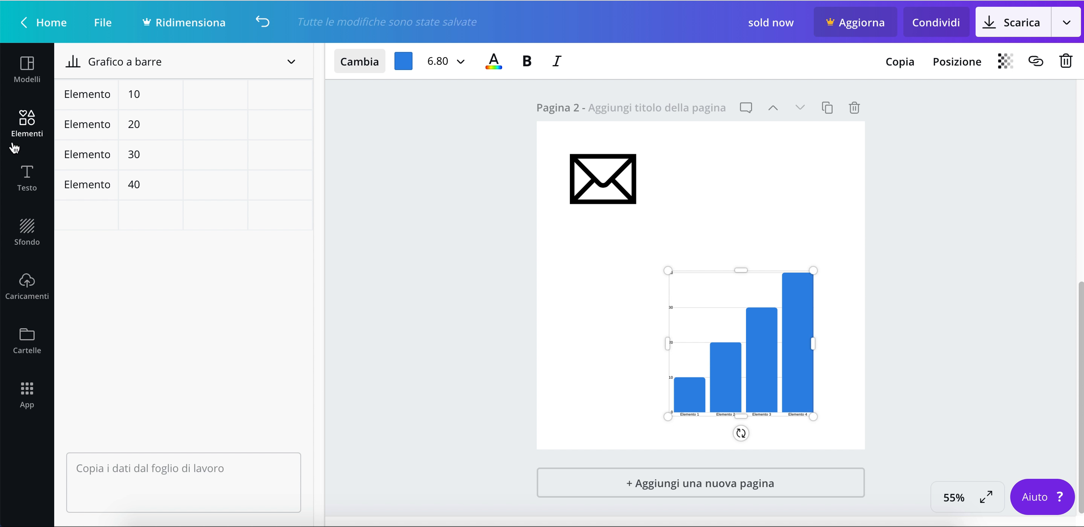
- Add two text boxes to the second page, stacked below the bar chart
click(28, 178)
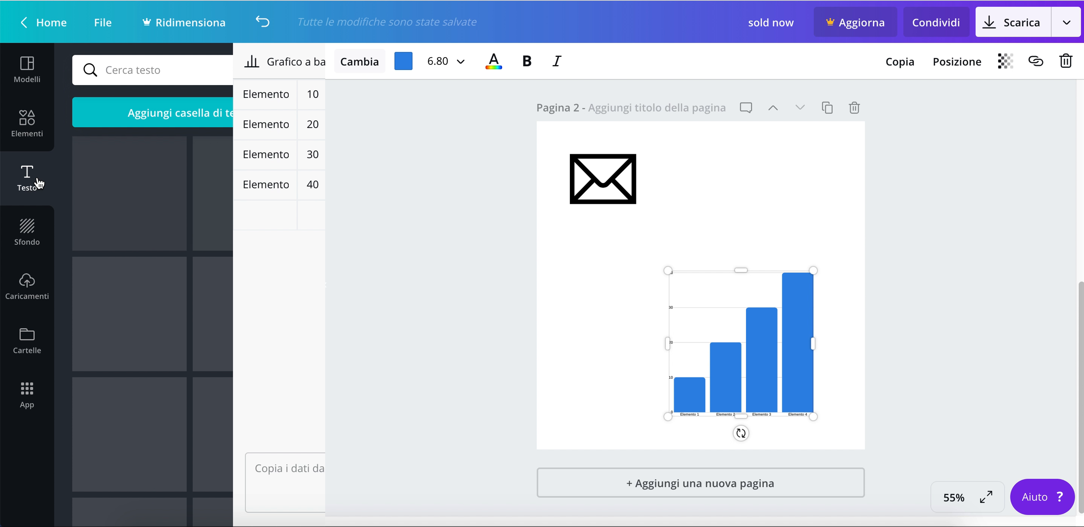
click(199, 113)
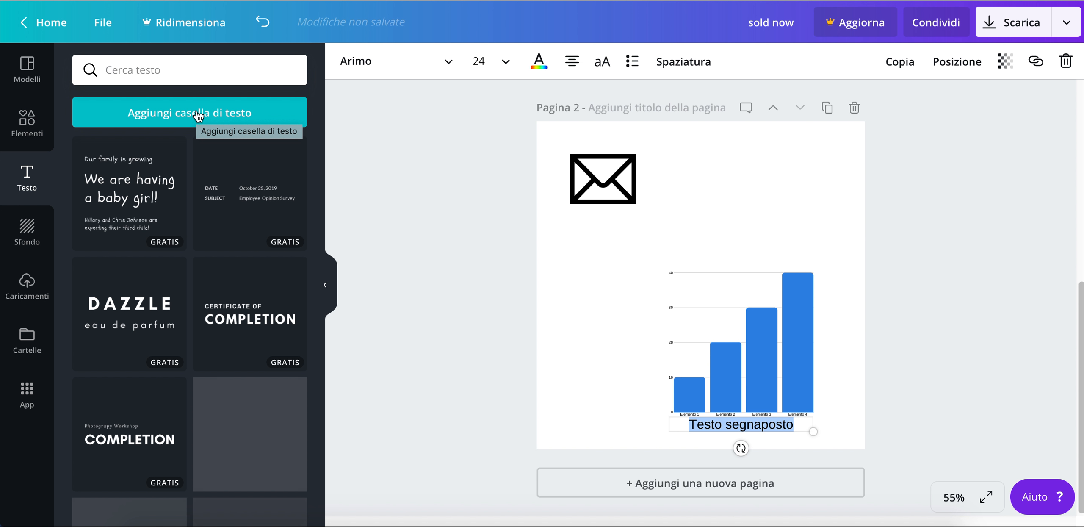
click(195, 123)
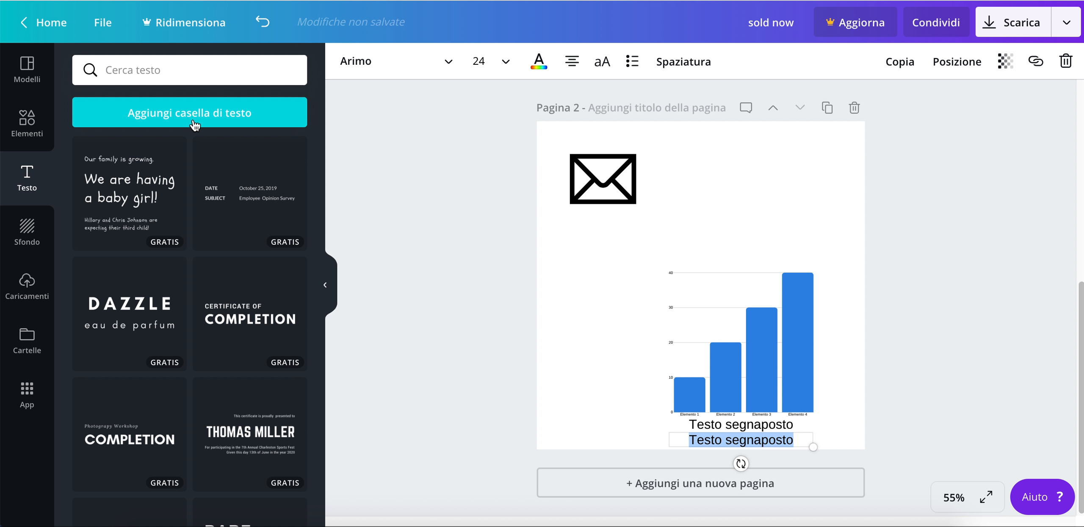
- Move the second text box above the chart, beside the envelope, and replace its text with "YOU"
drag(791, 429, 782, 196)
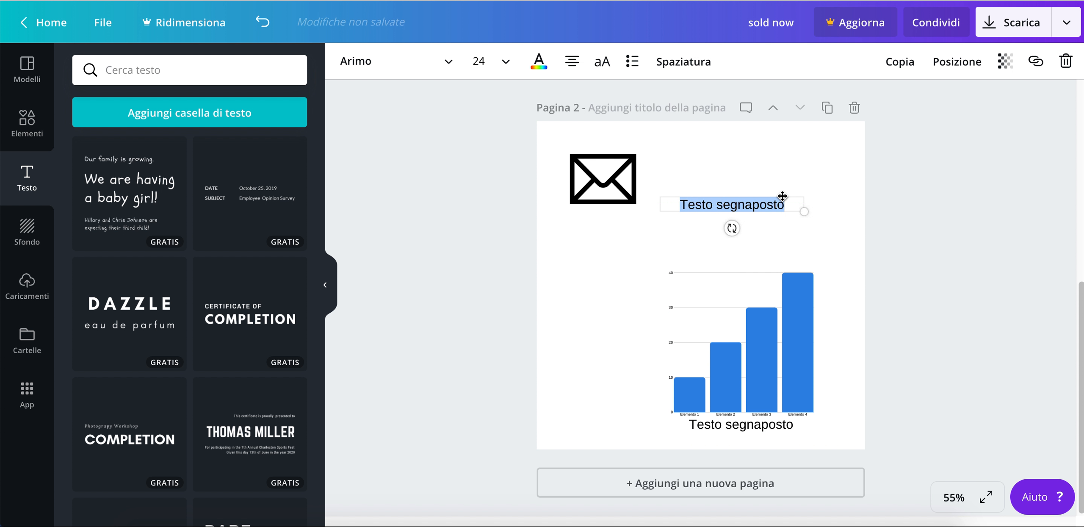
triple_click(739, 202)
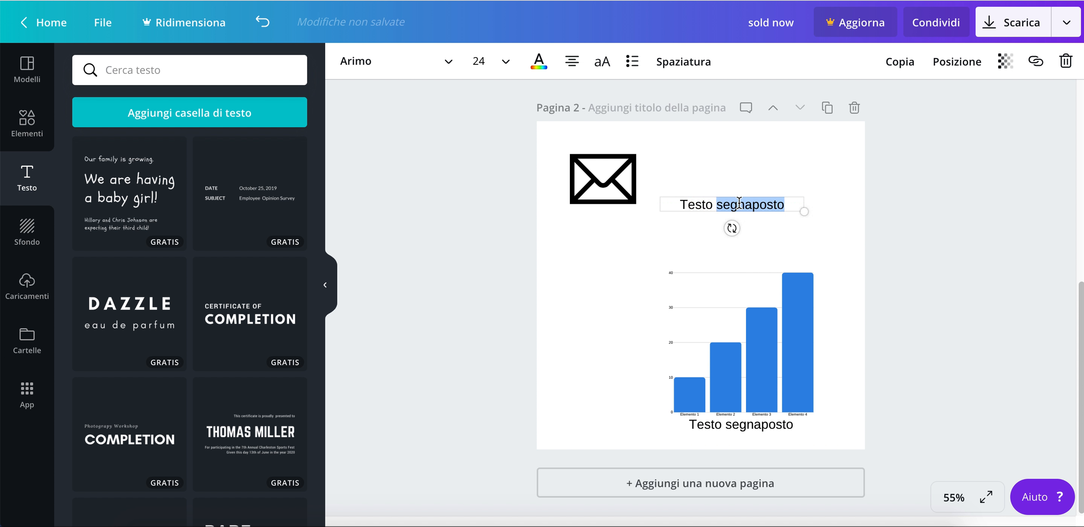
text(YOU)
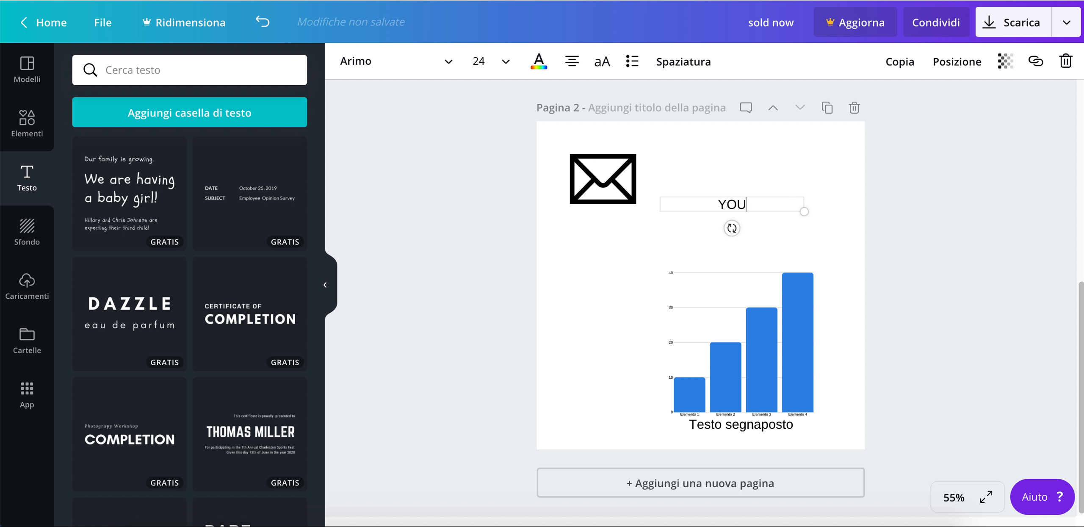
- Complete the text beside the envelope as "YOUTUBE" and colour it the document's blue
text(TUBE)
double_click(751, 202)
click(539, 61)
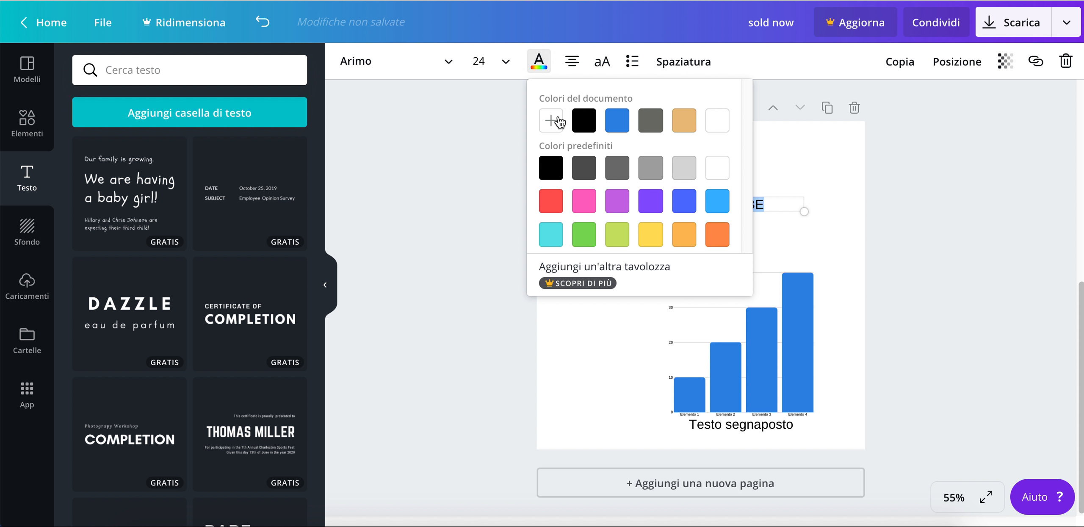
click(612, 120)
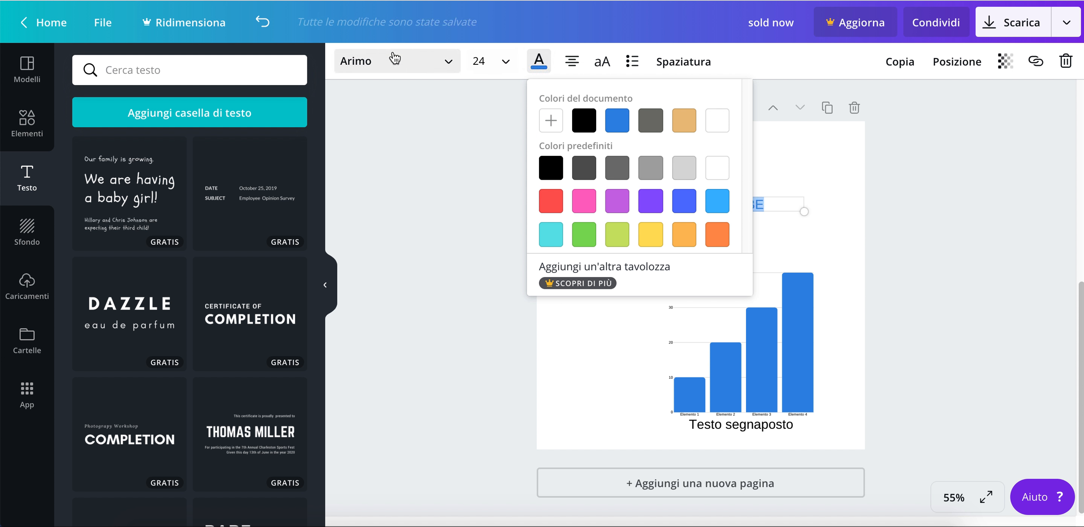
- Set the "YOUTUBE" text to the Norwester font at size 36
click(395, 59)
click(397, 189)
click(480, 61)
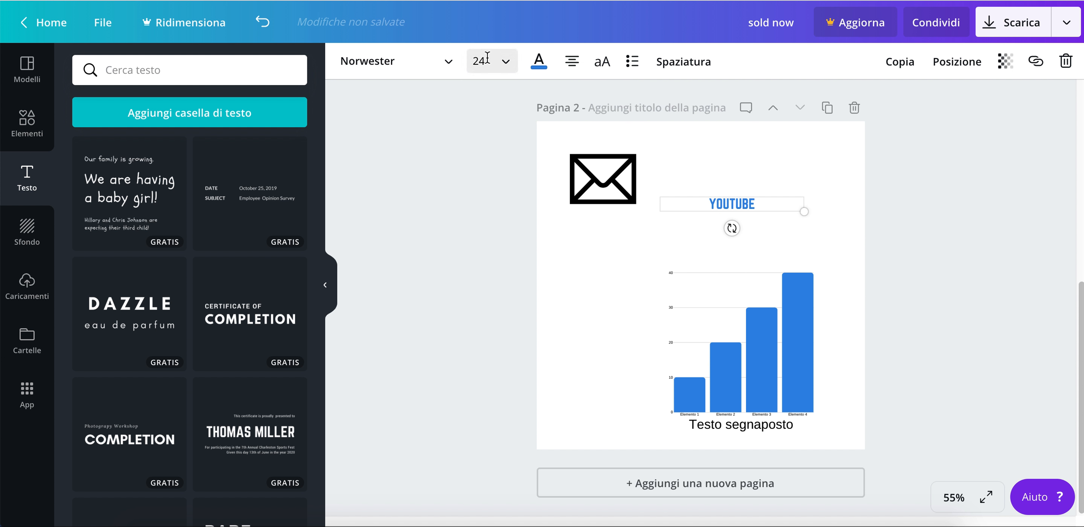
click(505, 313)
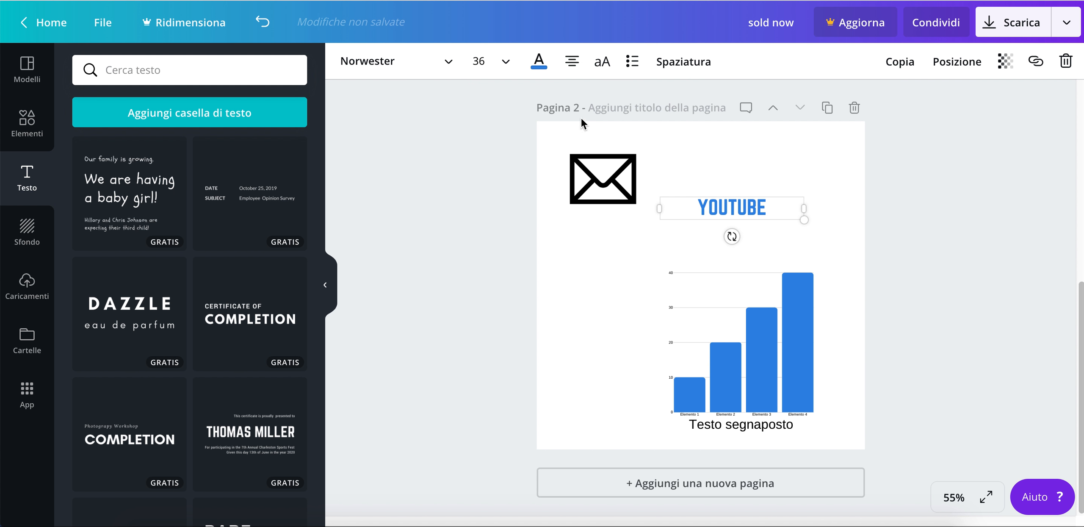
- Try bullet formatting on the "YOUTUBE" text, remove it, and try the text spacing settings
click(632, 62)
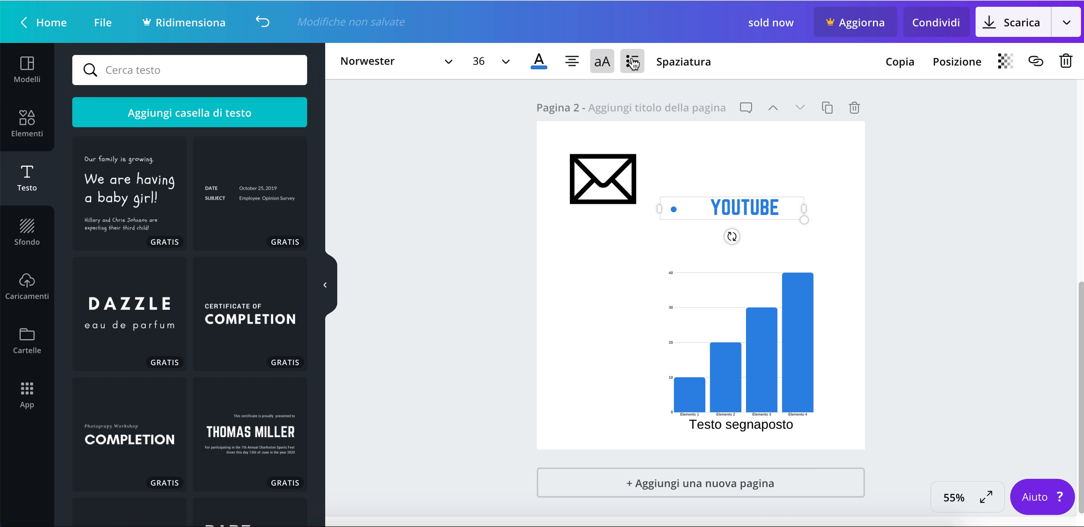
click(632, 63)
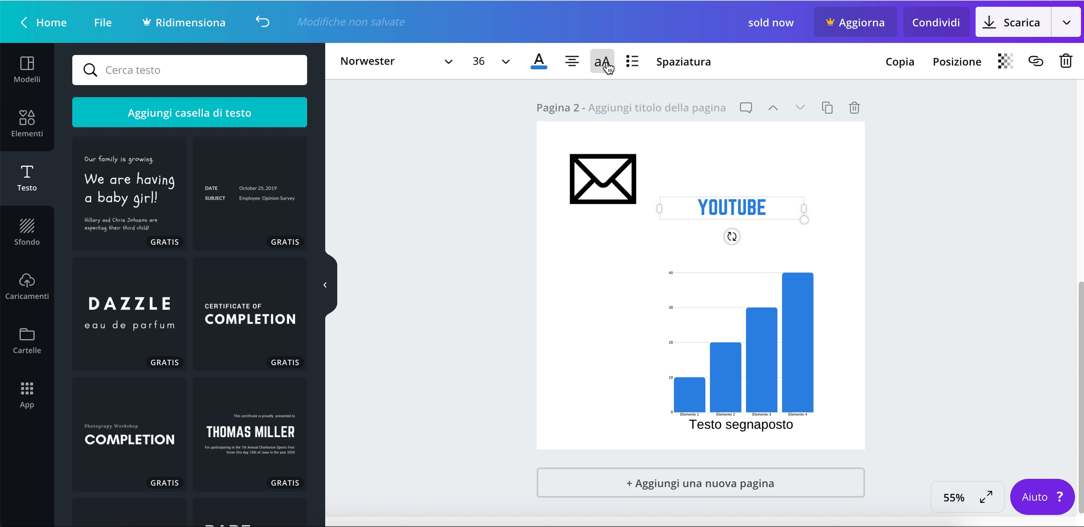
click(701, 63)
drag(813, 137, 786, 107)
click(592, 246)
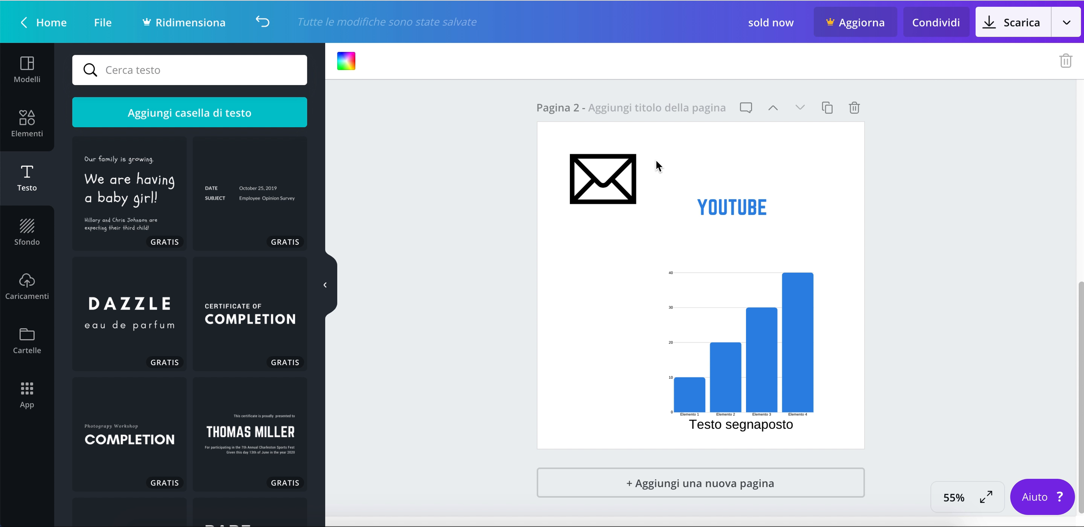
- Try the beige textured background on the second page, and replace it with the dark-blue starry sky
click(26, 232)
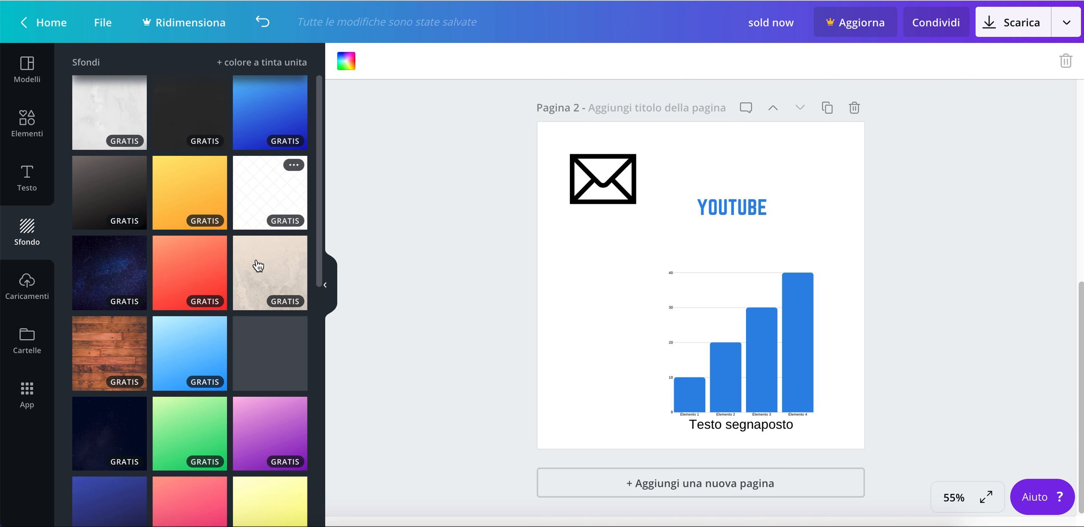
click(257, 274)
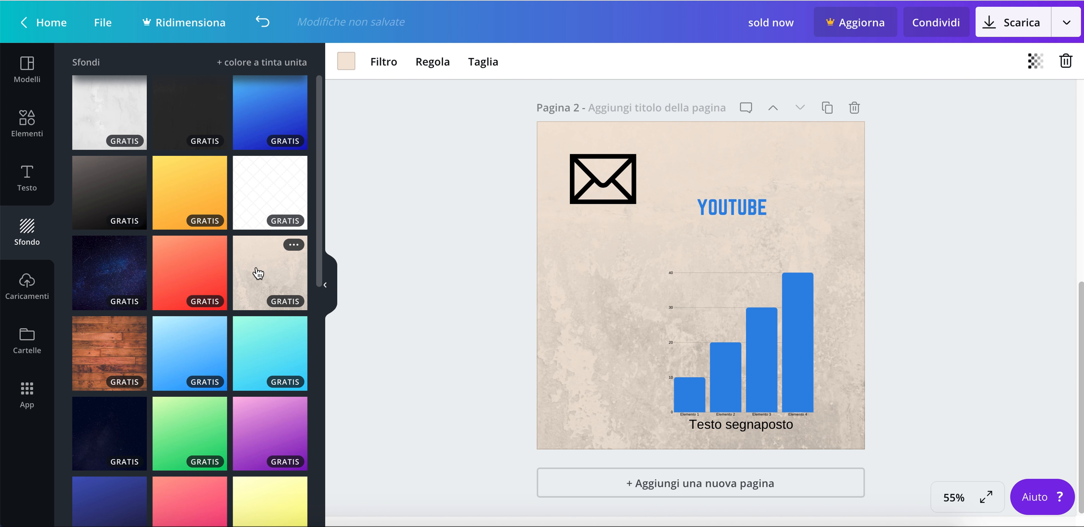
click(115, 276)
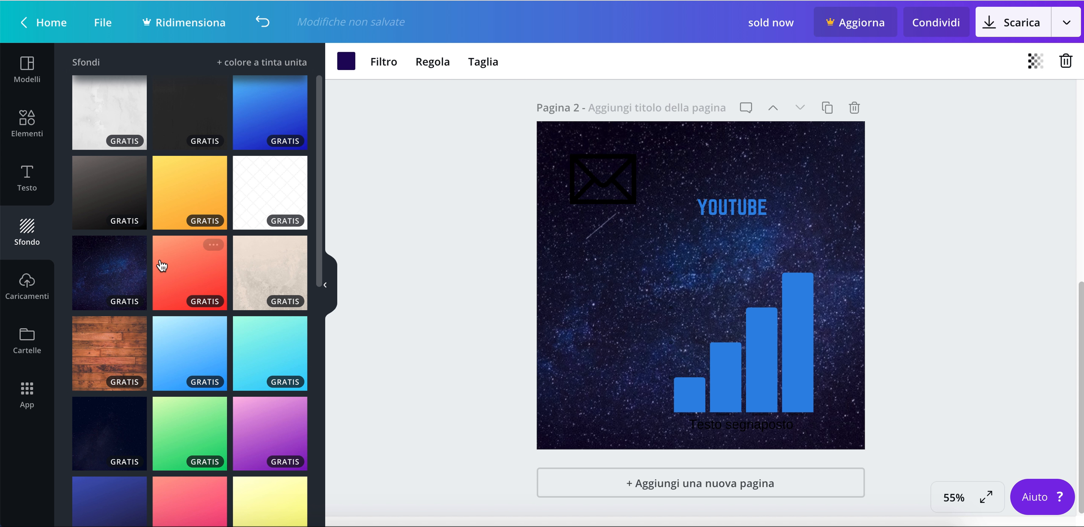
- Delete the envelope icon, the "YOUTUBE" text and the bar chart from the second page together
scroll(161, 263, down, 3)
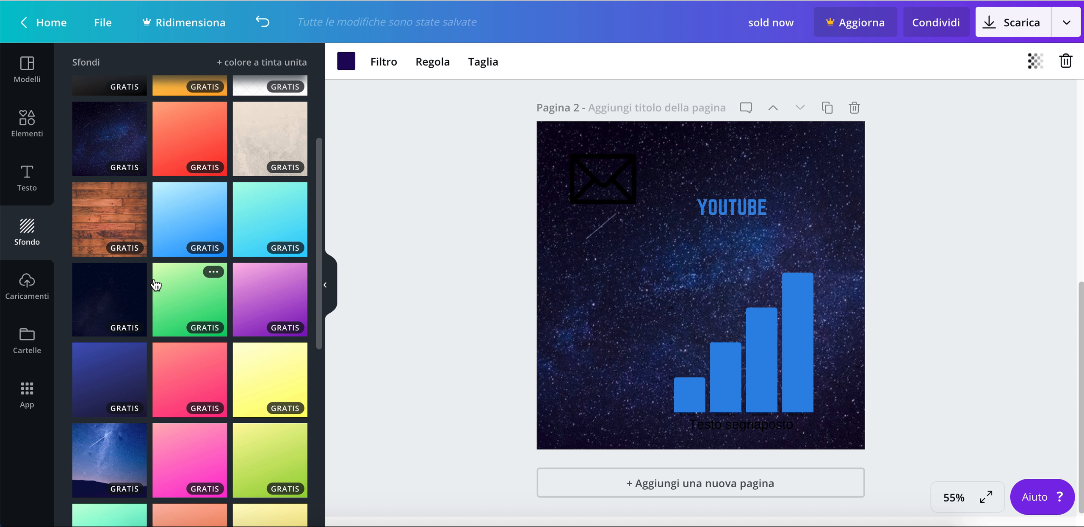
scroll(155, 284, up, 3)
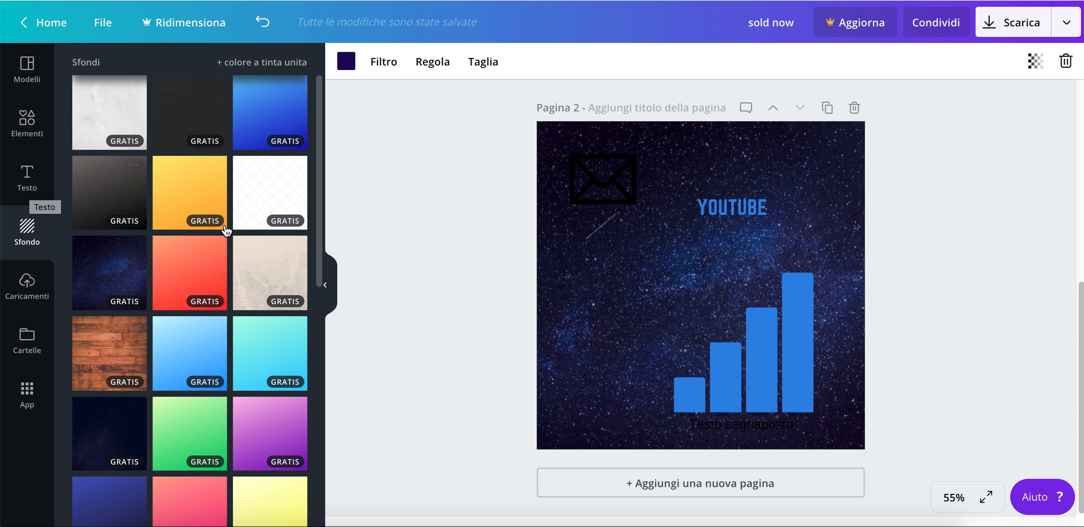
drag(484, 174, 833, 387)
key(Delete)
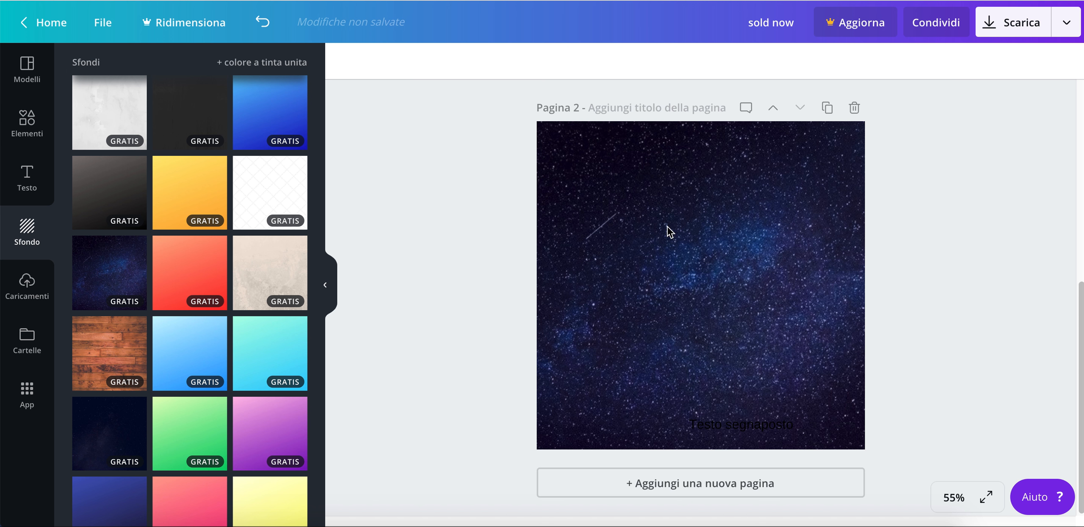
- Search the elements for "iphone", insert the free black phone, shrink it and place it in the upper middle of the page
click(15, 126)
click(132, 73)
text(iphone)
key(Return)
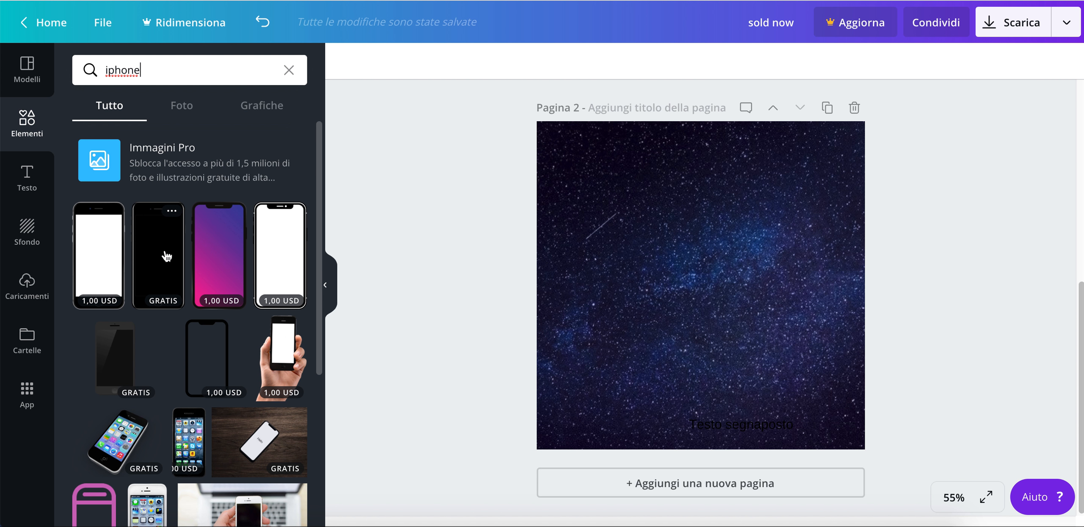
click(151, 228)
drag(765, 416, 706, 297)
drag(673, 240, 701, 261)
- Add a text box below the phone and replace its placeholder with "iPhone Cover"
click(26, 176)
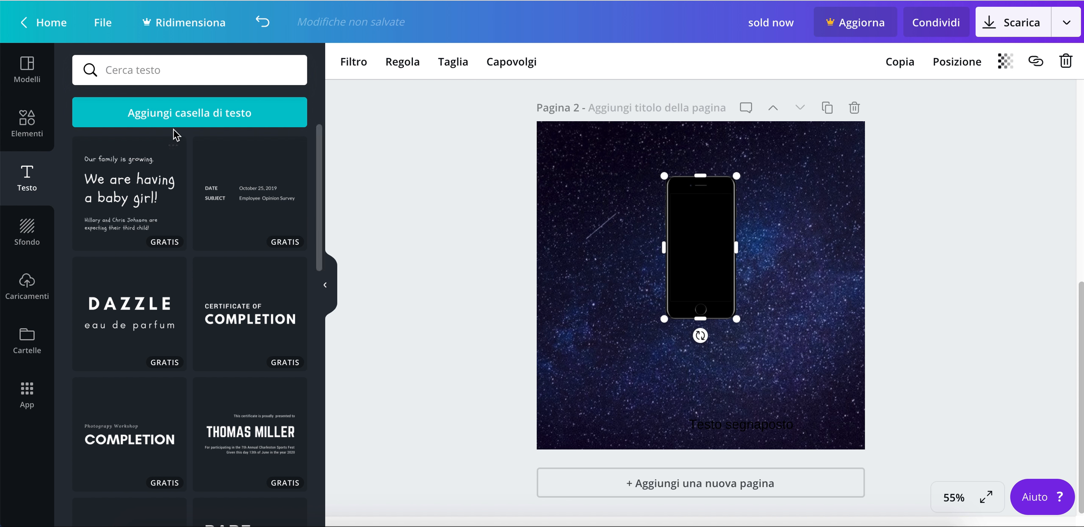
click(181, 122)
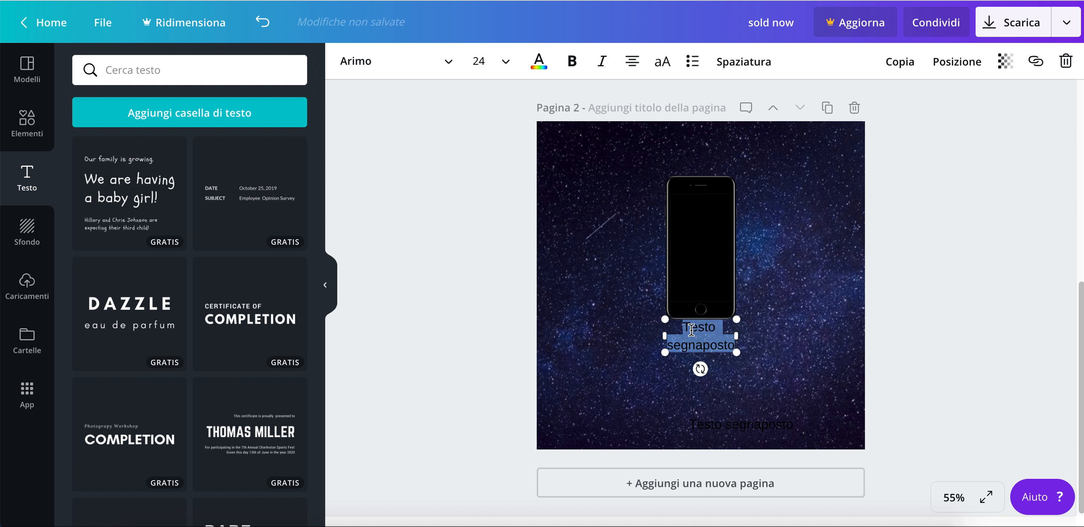
key(BackSpace)
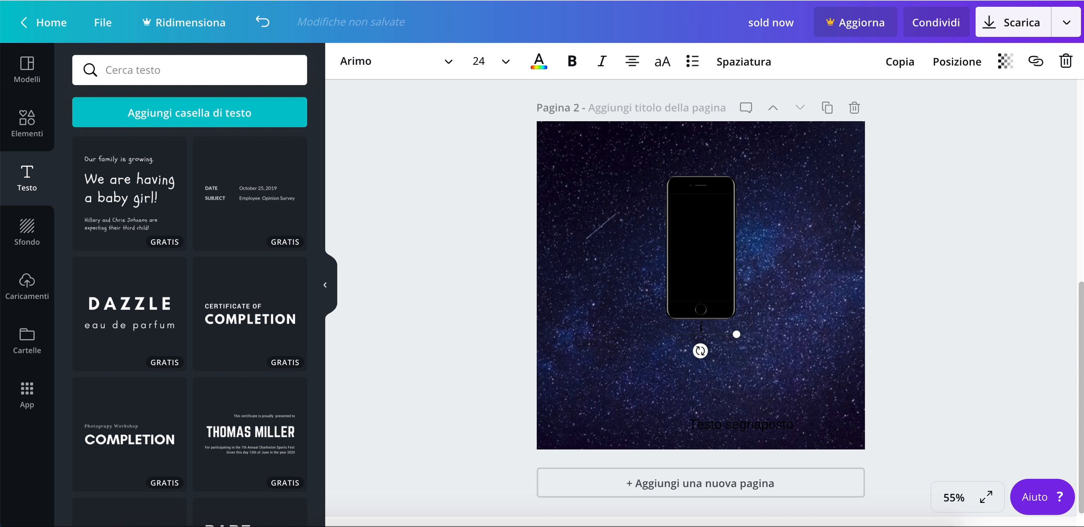
text(iPHONE)
key(BackSpace)
text(hone Cover)
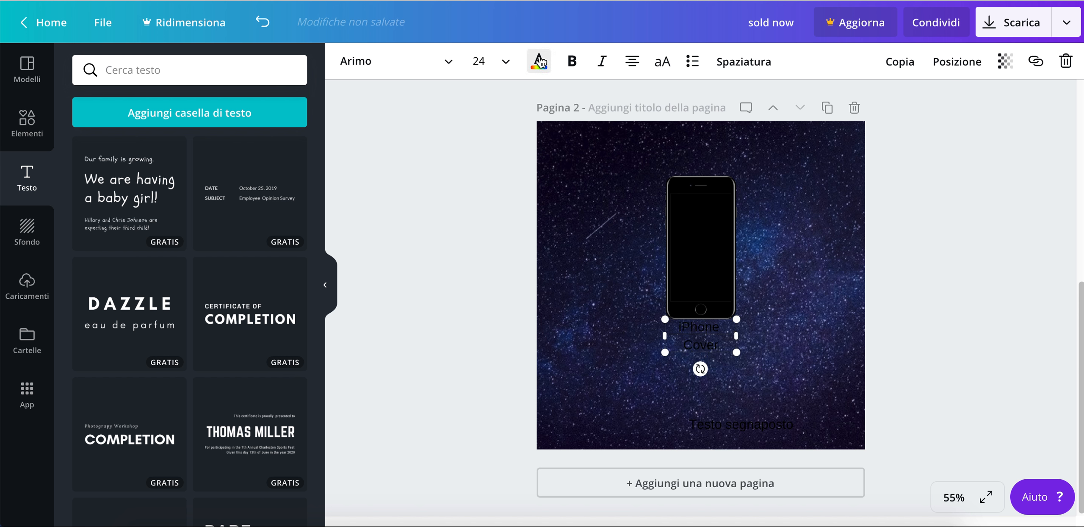
- Colour the "iPhone Cover" text white and set its size to 56
click(543, 69)
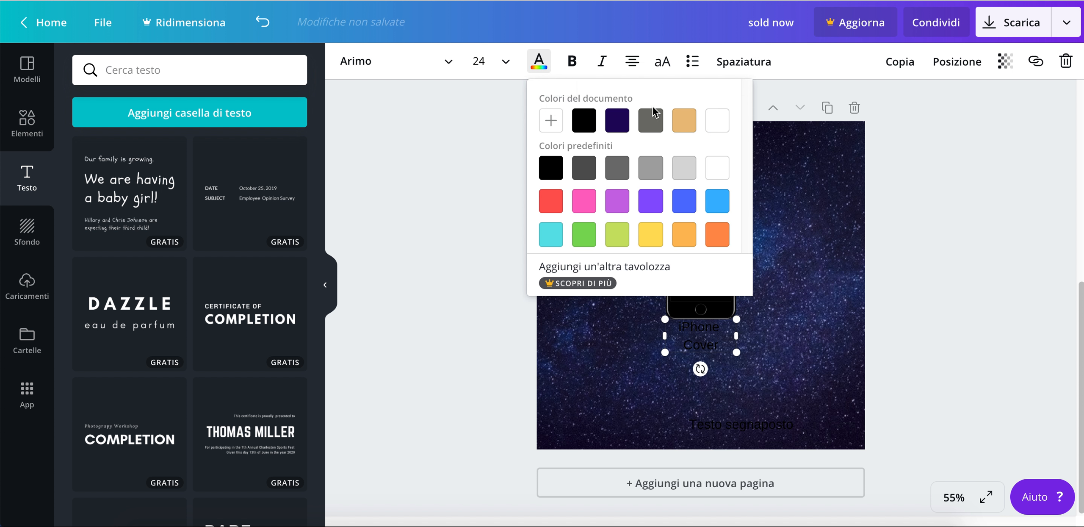
click(716, 120)
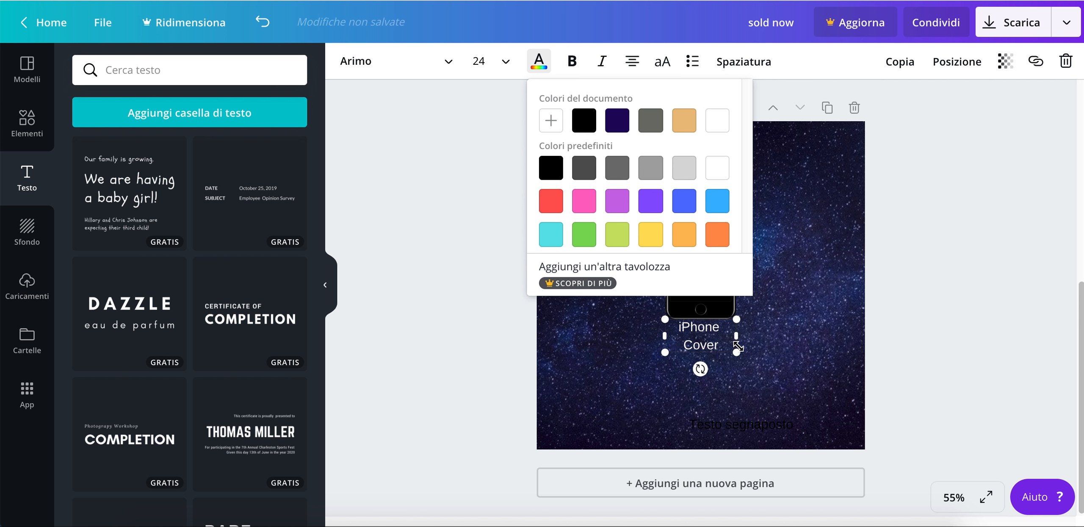
click(479, 60)
scroll(511, 347, down, 1)
click(493, 367)
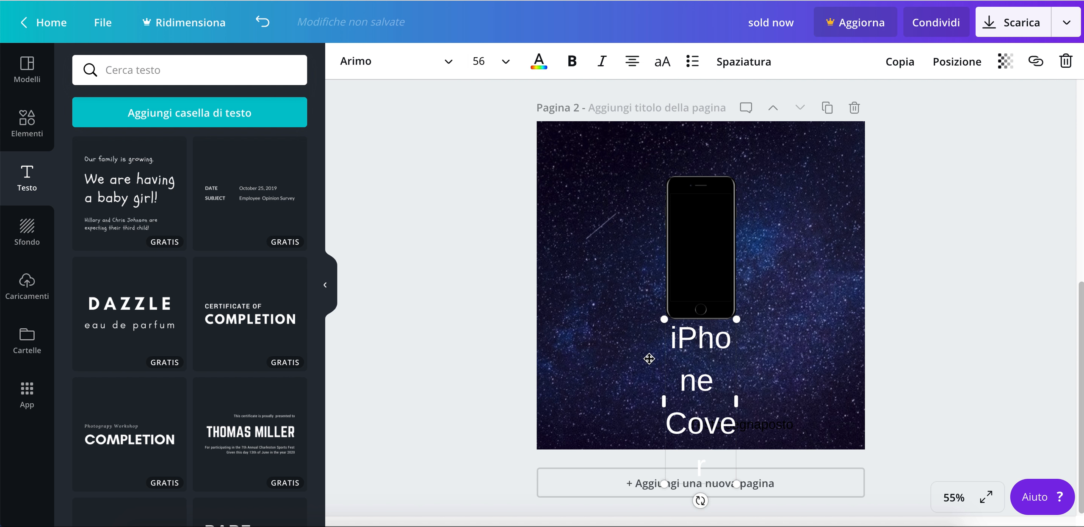
- Widen the "iPhone Cover" text box so it fits on one line and centre it below the phone
drag(736, 409, 850, 367)
drag(709, 317, 648, 361)
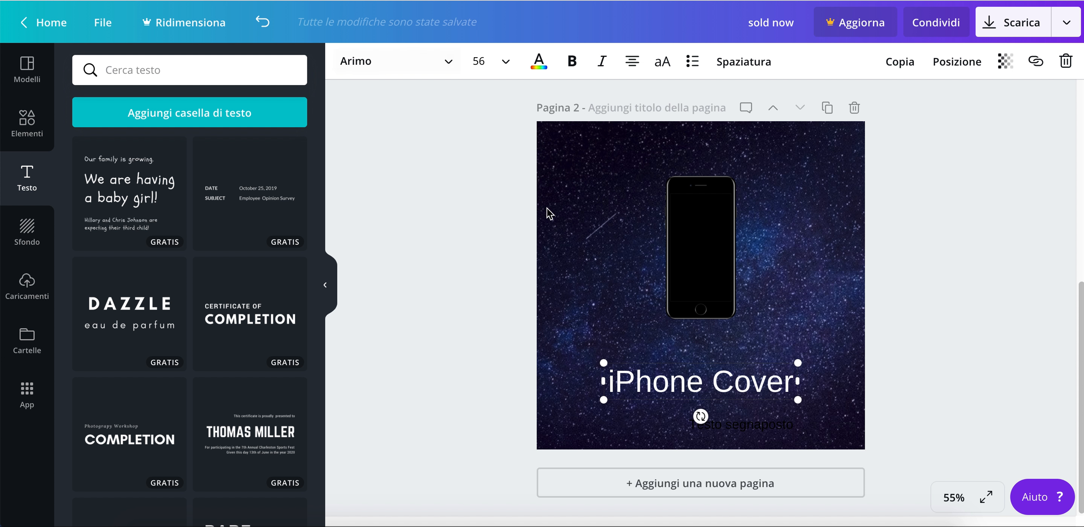
- Browse the font list and apply Aleo Light to the "iPhone Cover" text
click(386, 68)
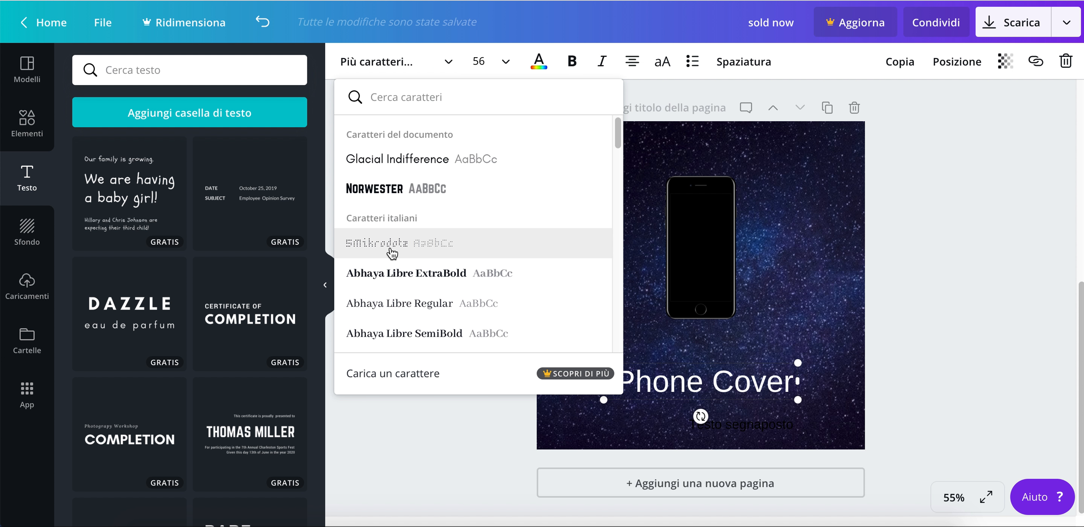
scroll(392, 253, down, 4)
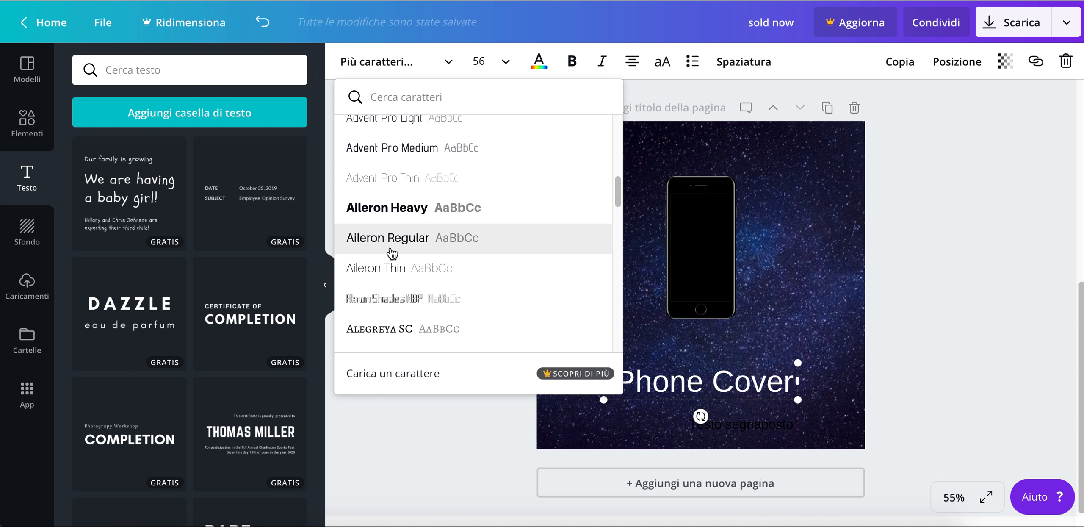
scroll(392, 253, down, 2)
scroll(392, 253, down, 4)
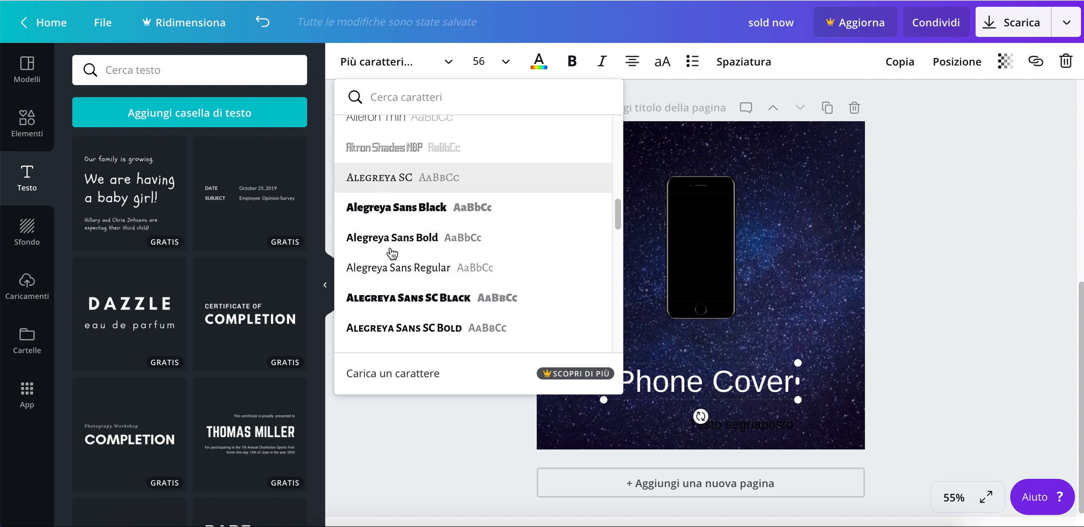
scroll(388, 250, down, 2)
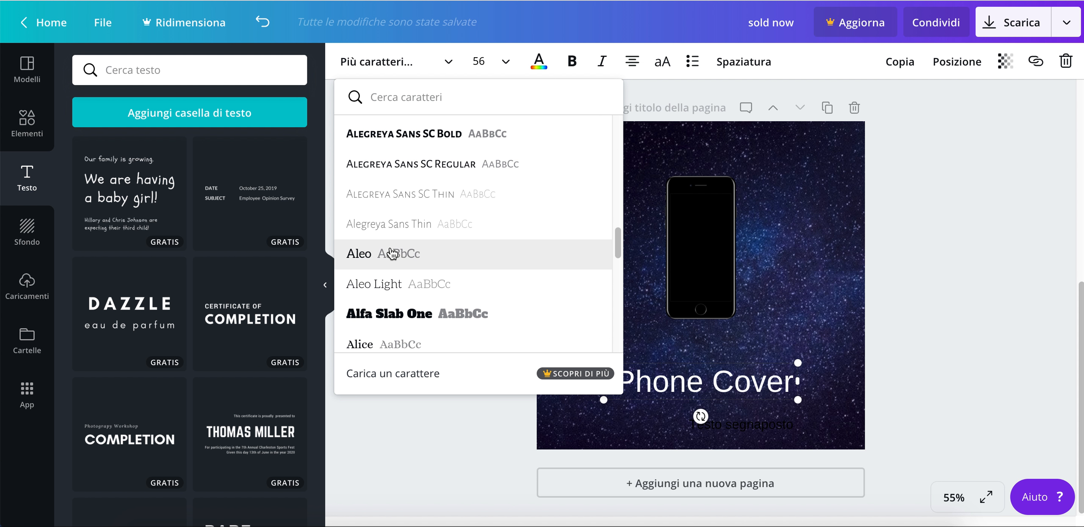
scroll(413, 199, down, 2)
scroll(417, 198, down, 1)
scroll(416, 196, up, 2)
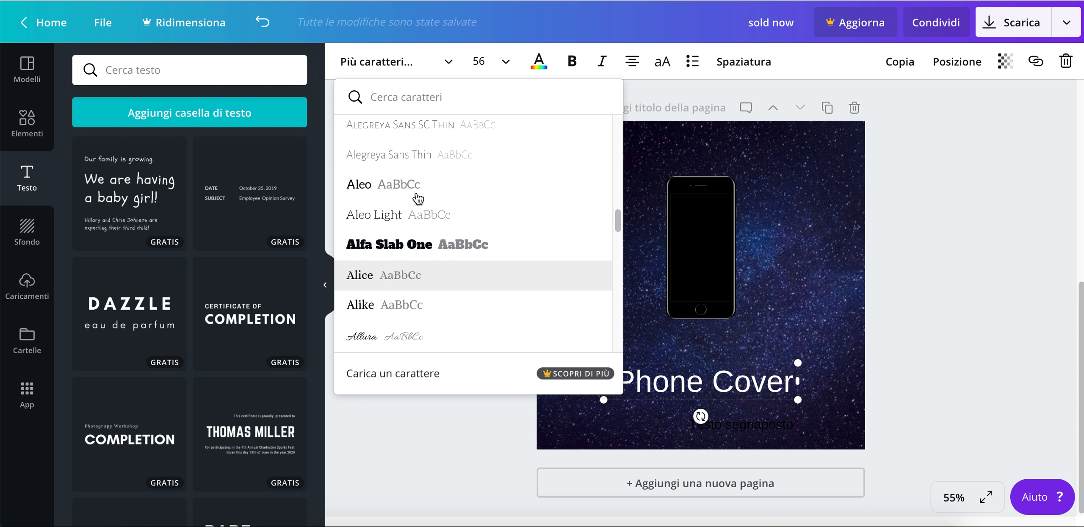
click(392, 213)
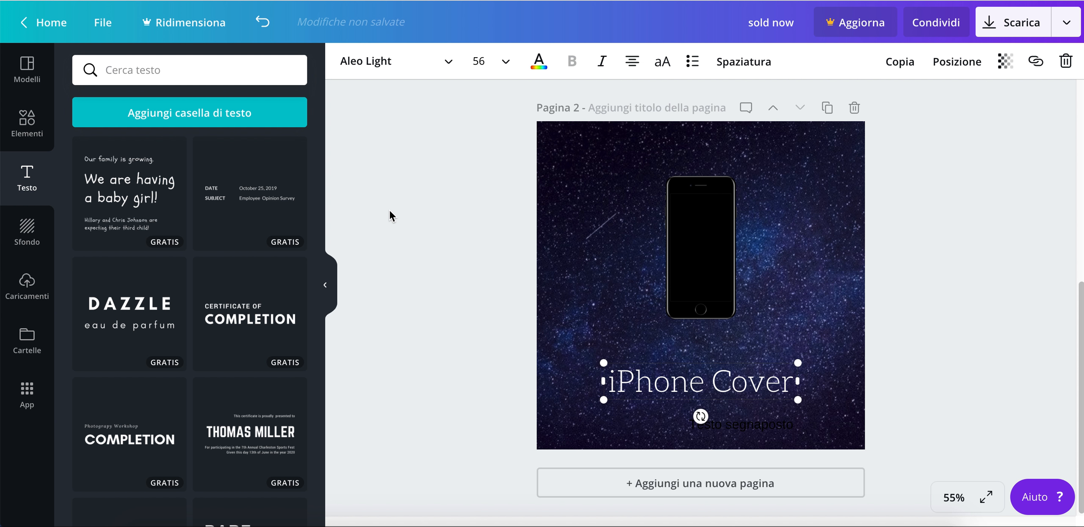
- Change the font of the "iPhone Cover" text to Advent Pro Thin
click(399, 63)
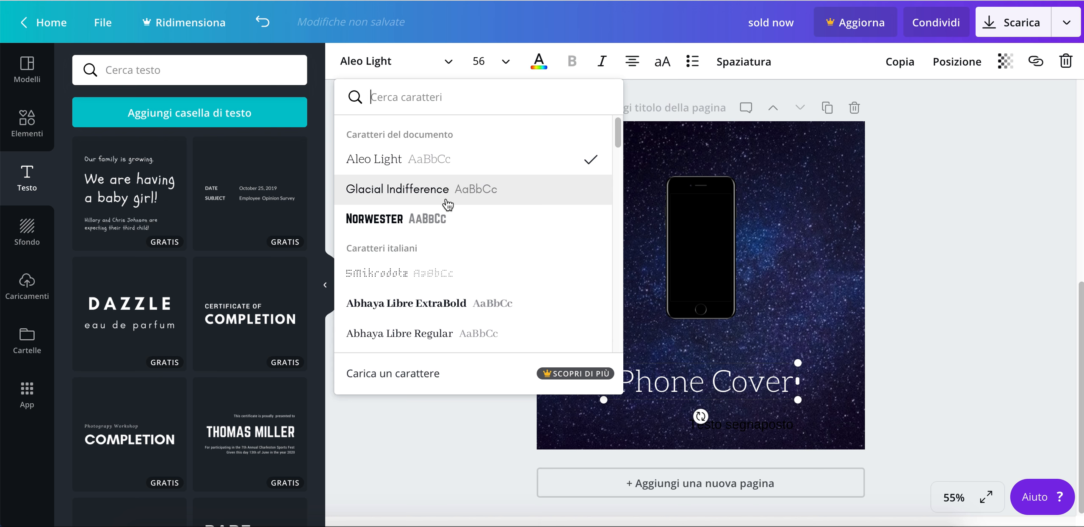
scroll(474, 299, down, 8)
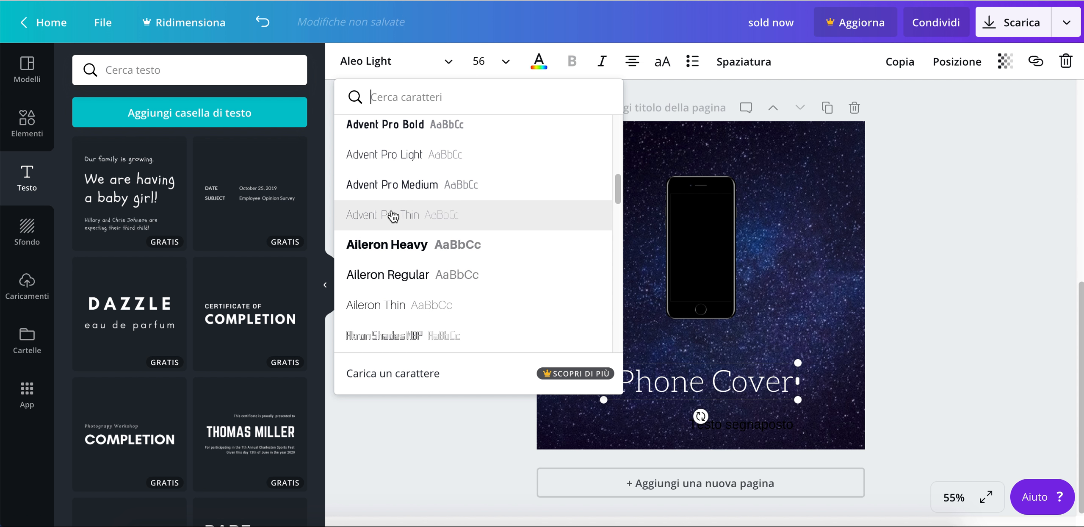
click(393, 216)
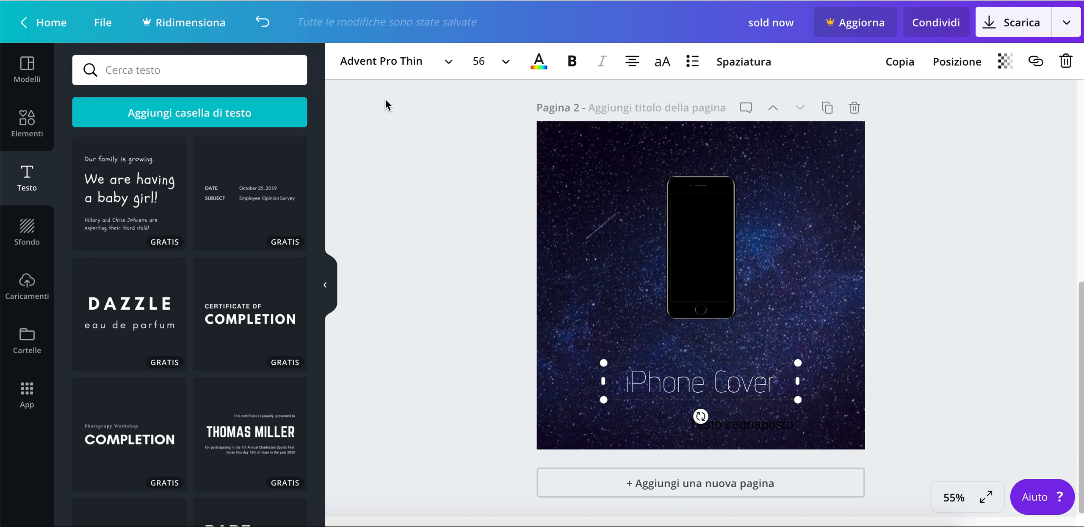
- Switch the "iPhone Cover" text to the Aileron Thin font and select the word "iPhone" in it
click(396, 67)
scroll(431, 239, down, 5)
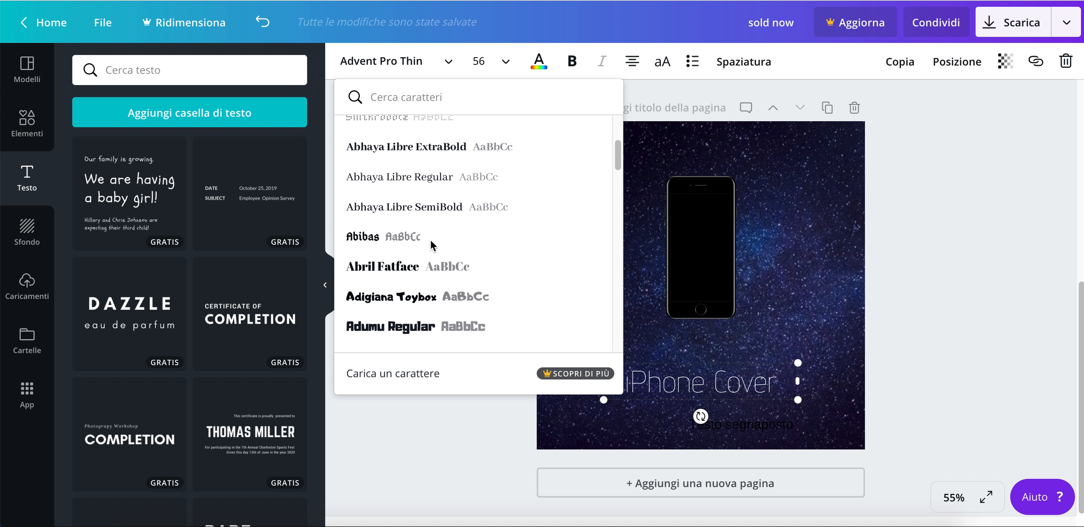
scroll(430, 239, down, 7)
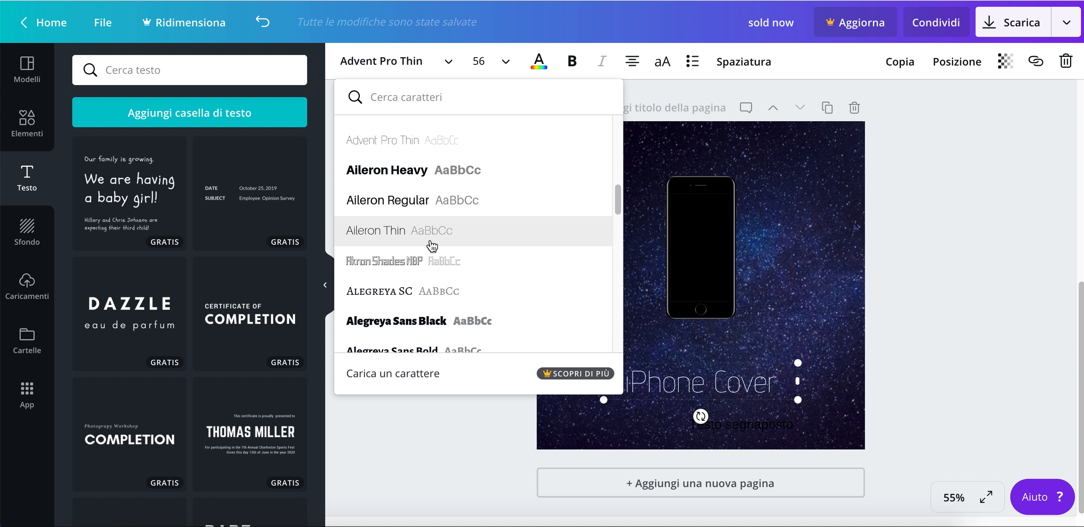
click(432, 245)
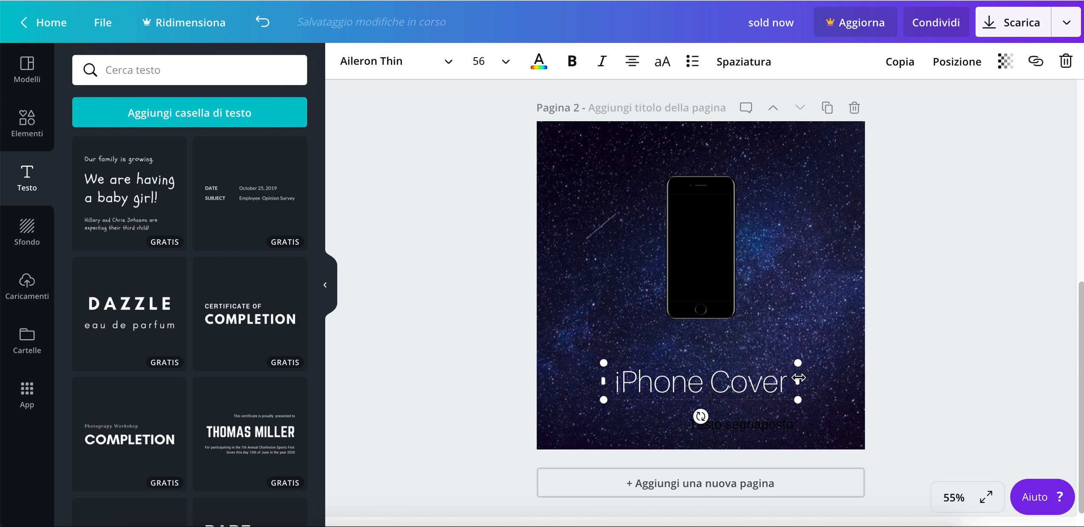
triple_click(664, 372)
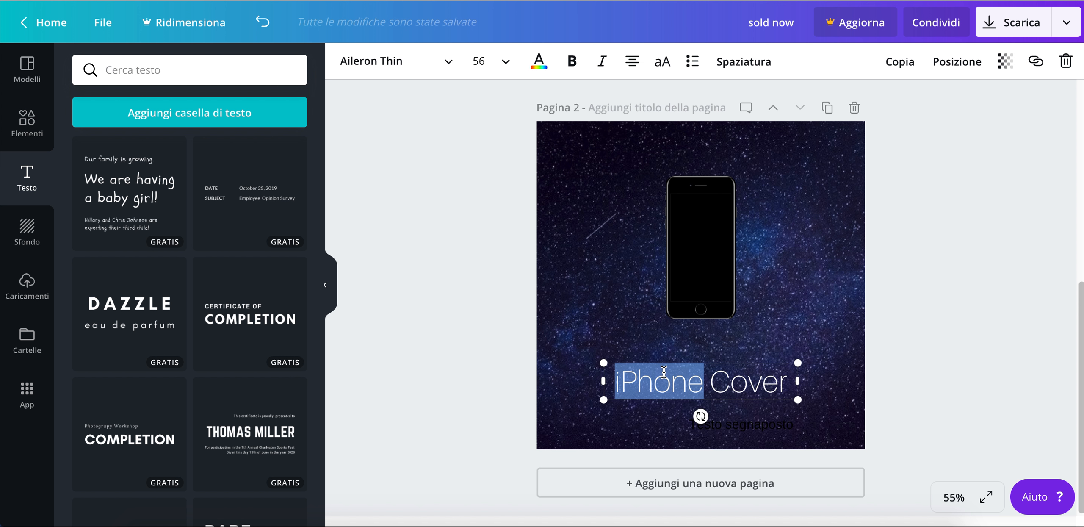
- Make the "iPhone Cover" title bold and set its font size to 88
click(573, 61)
click(498, 63)
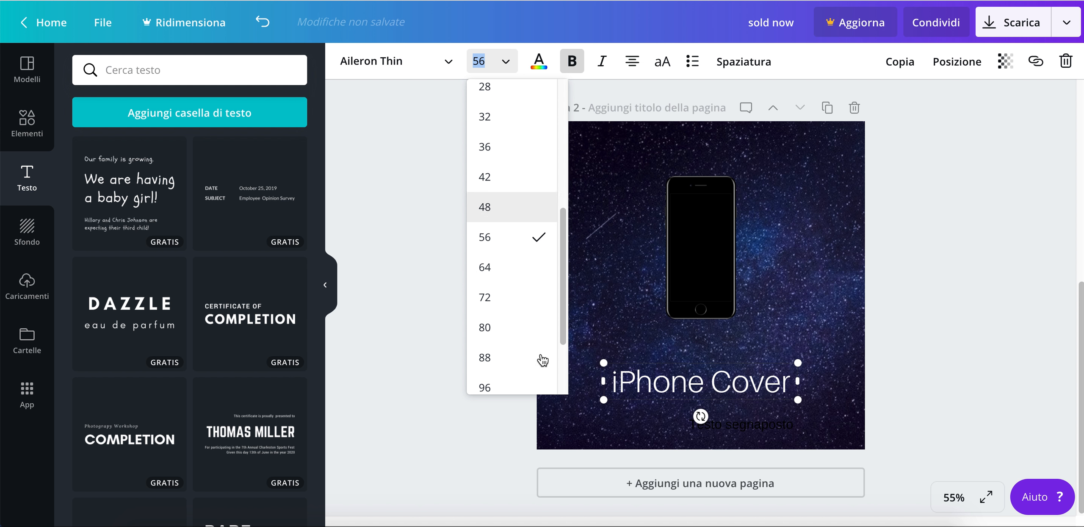
click(494, 354)
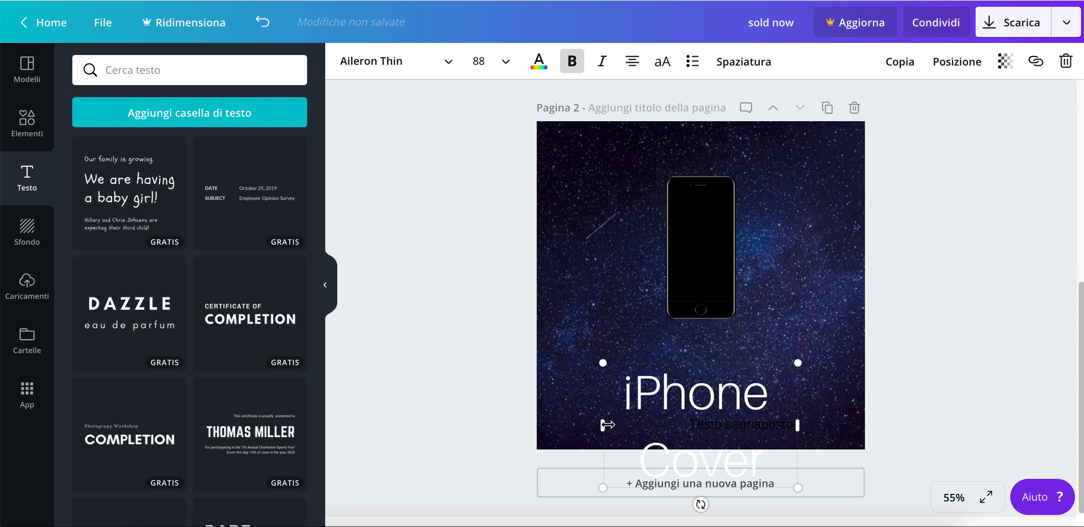
- Widen the "iPhone Cover" text box on both sides so the enlarged title fits on one line
drag(608, 425, 528, 424)
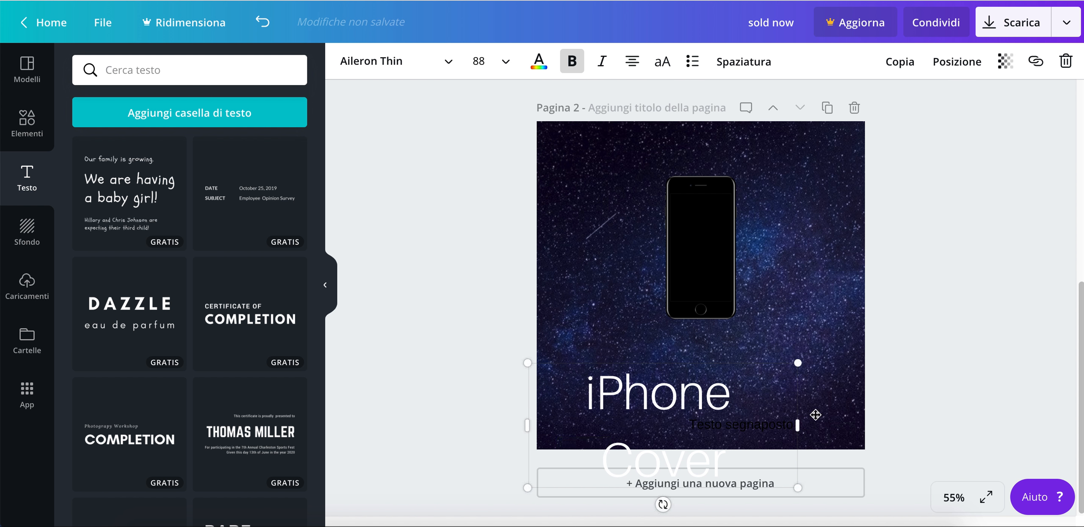
drag(831, 427, 890, 420)
click(965, 316)
- Enlarge the phone image on page 2 and reposition it just above the "iPhone Cover" title
click(708, 251)
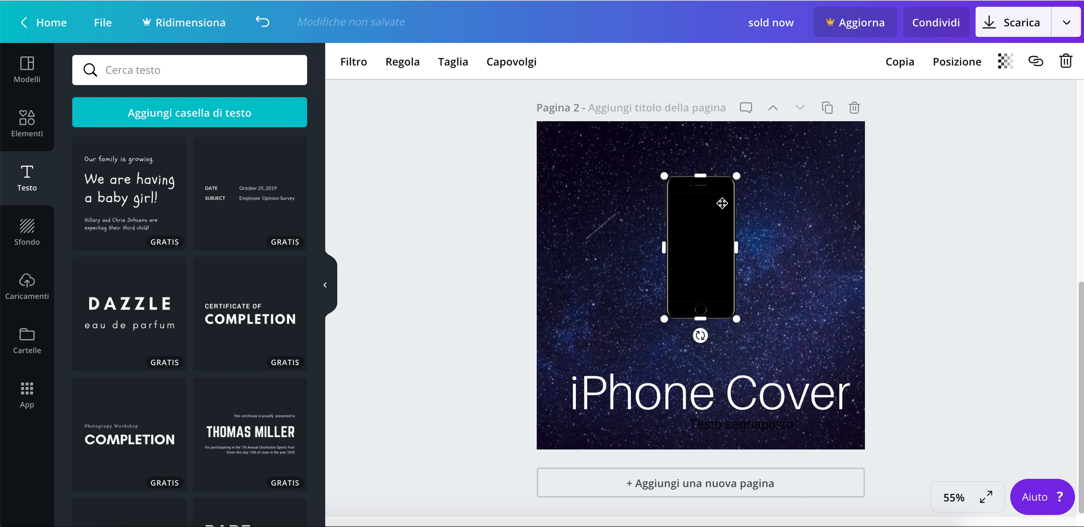
drag(740, 170, 765, 121)
drag(726, 220, 702, 235)
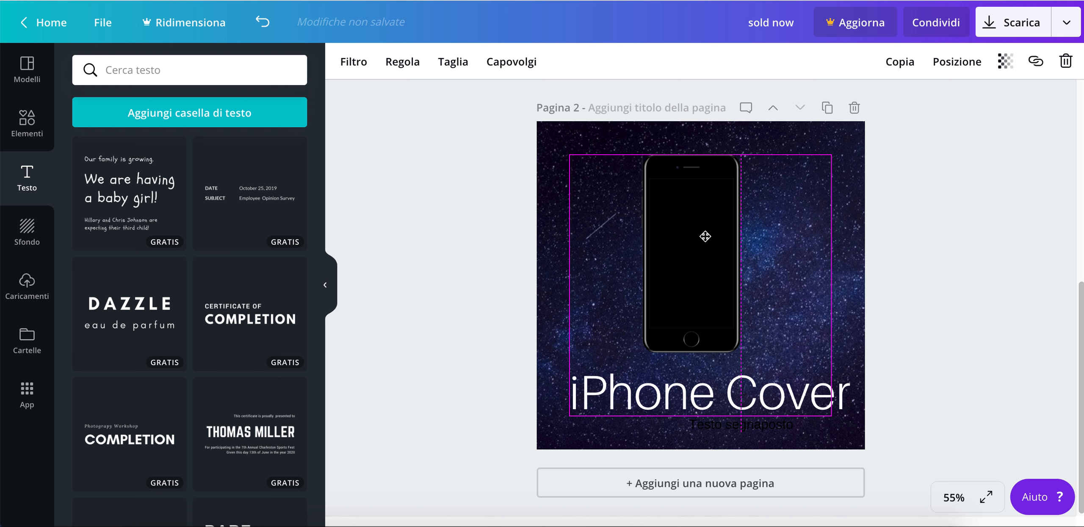
click(788, 250)
click(948, 224)
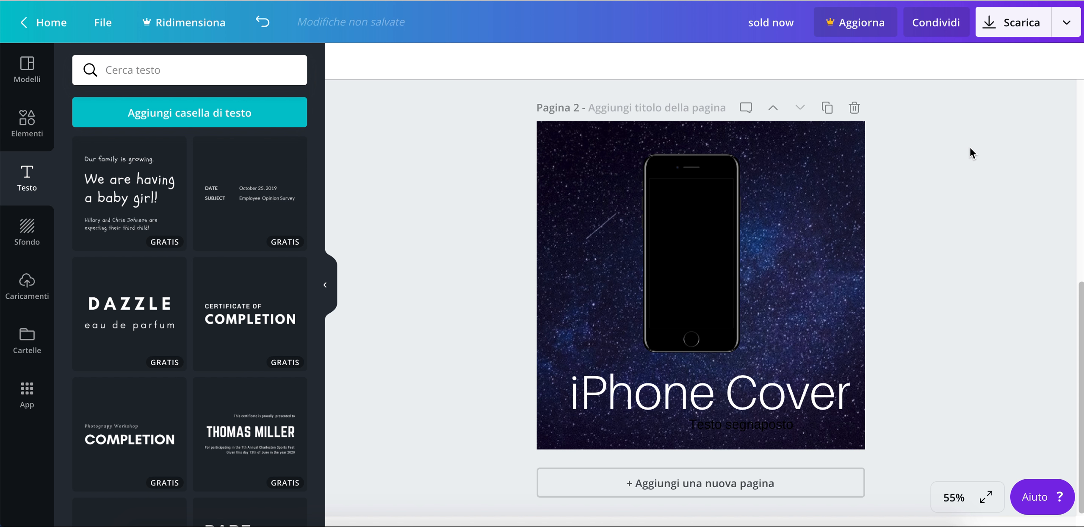
- Examine the download options for page selection and file type, and close them without downloading the design
click(1014, 22)
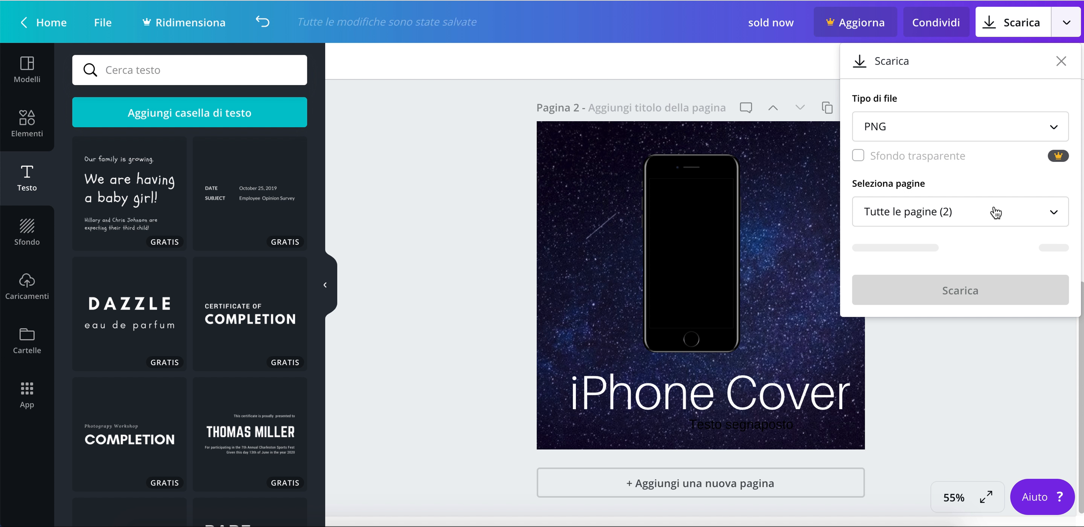
click(950, 212)
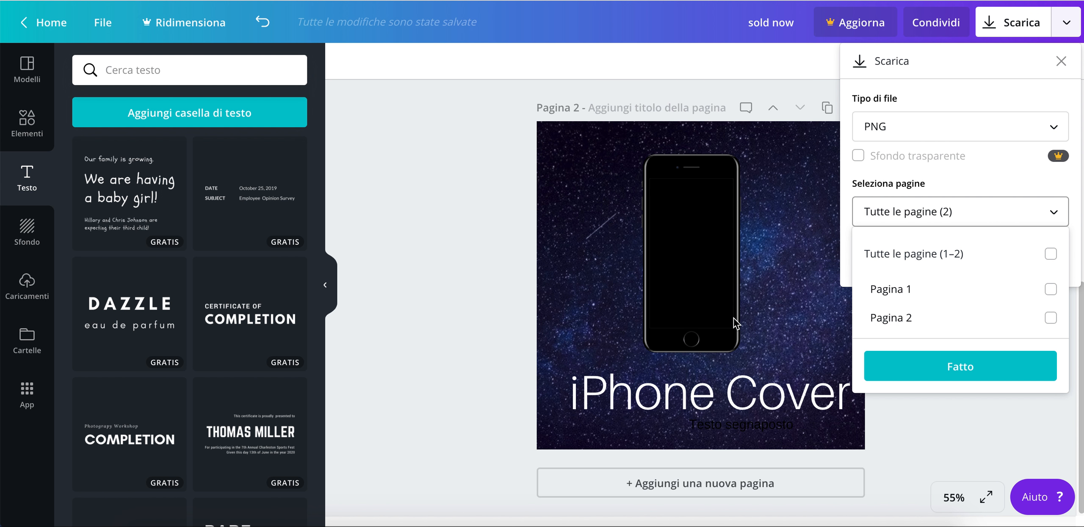
scroll(522, 289, up, 5)
scroll(521, 290, down, 5)
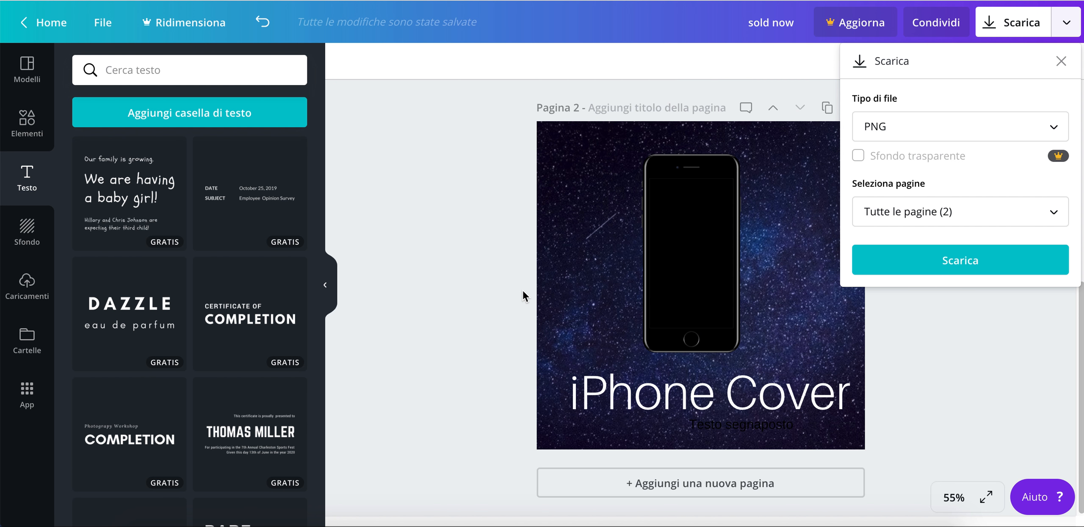
scroll(522, 289, up, 1)
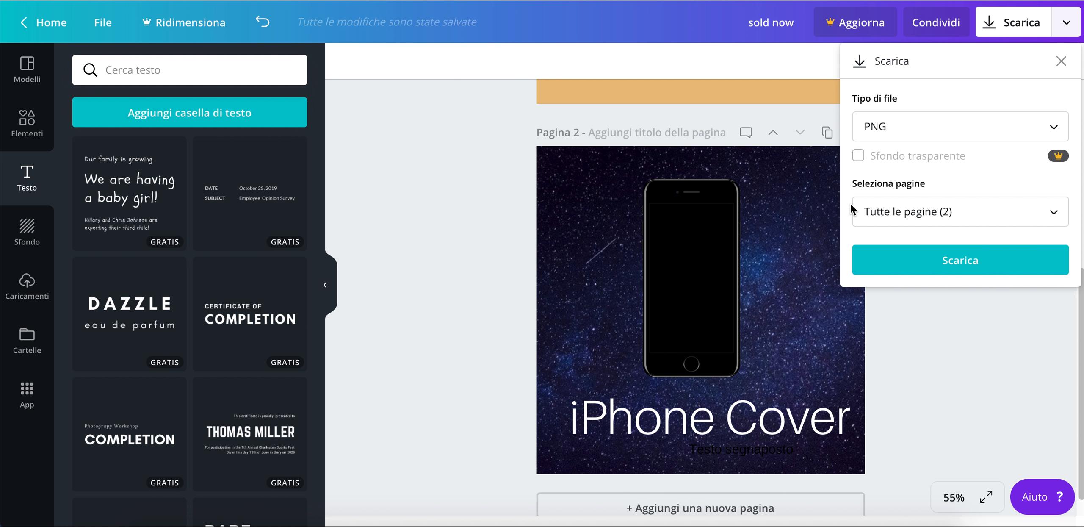
click(931, 129)
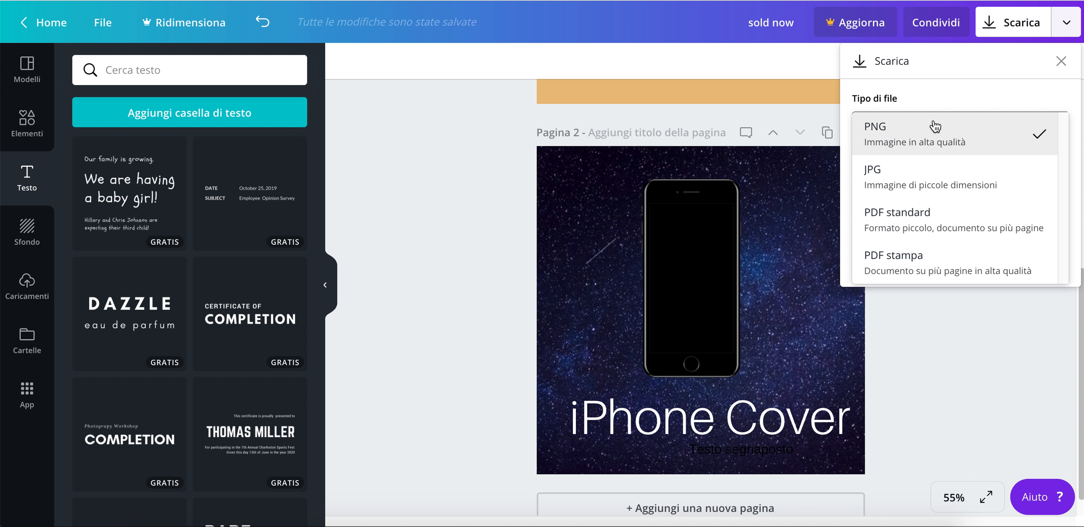
click(1002, 360)
click(1000, 351)
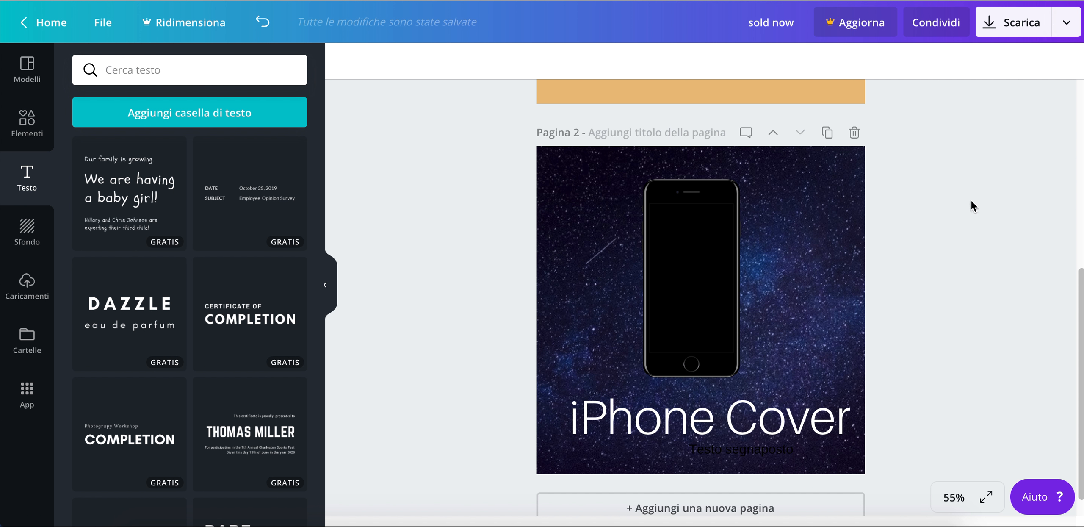
scroll(971, 200, down, 1)
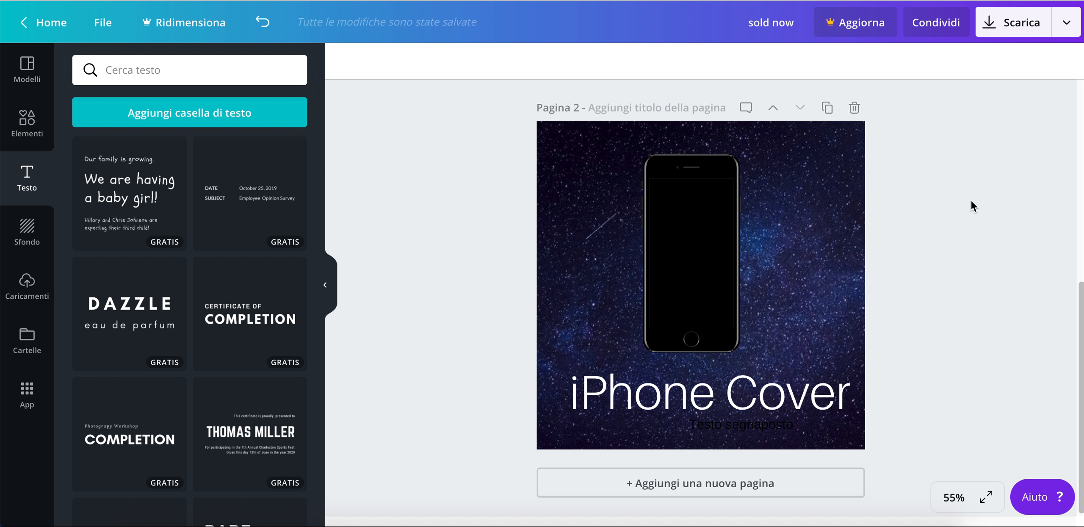